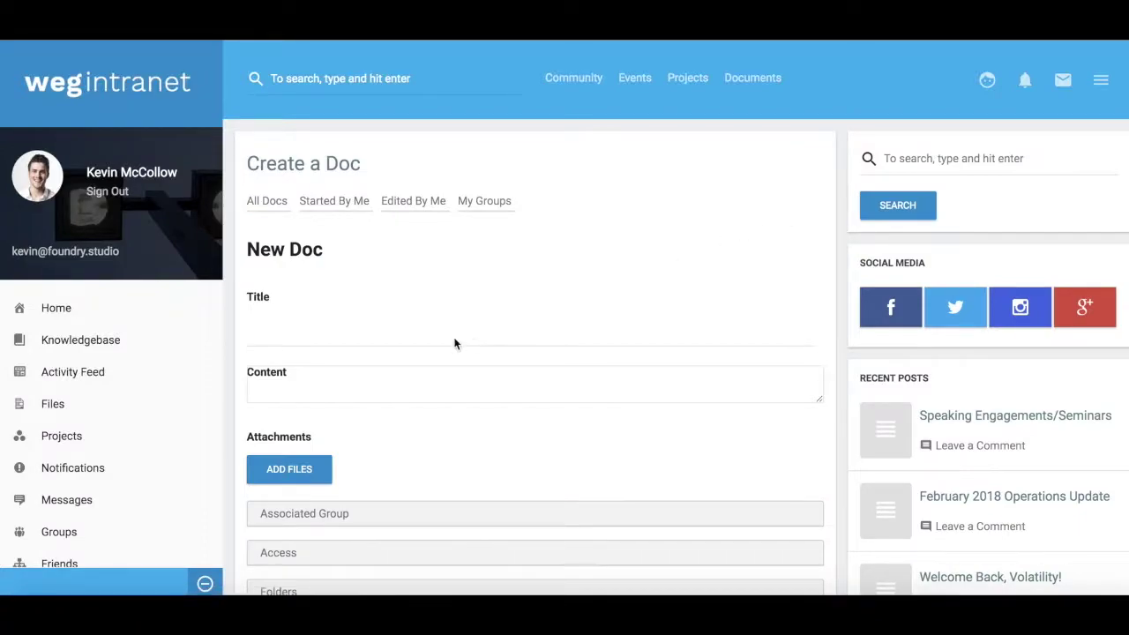
Title the doc 'Test Document' and write 'You can edit things here however you like.'
{"action": "left_click", "coordinate": [454, 340]}
{"action": "type", "text": "Test D"}
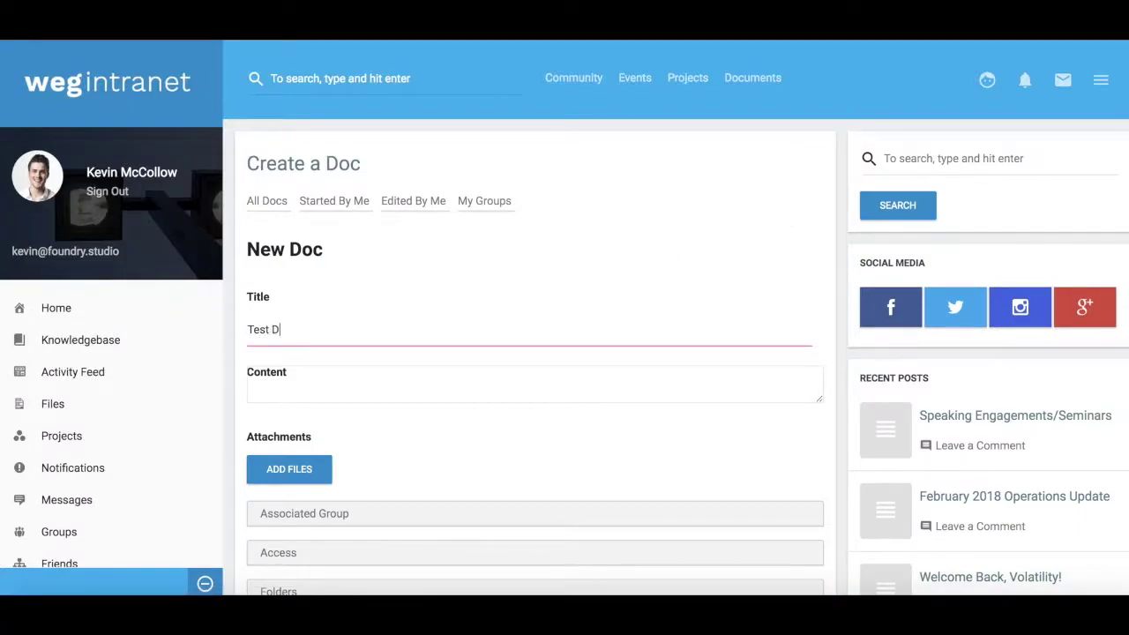
{"action": "type", "text": "ocument"}
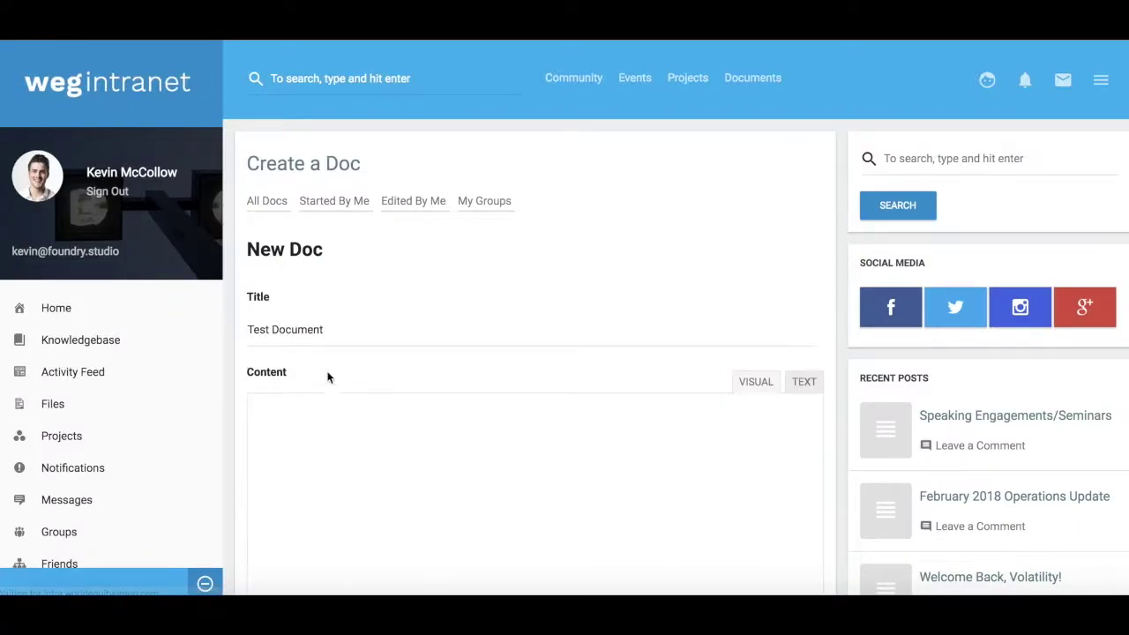
{"action": "left_click", "coordinate": [335, 408]}
{"action": "left_click", "coordinate": [642, 340]}
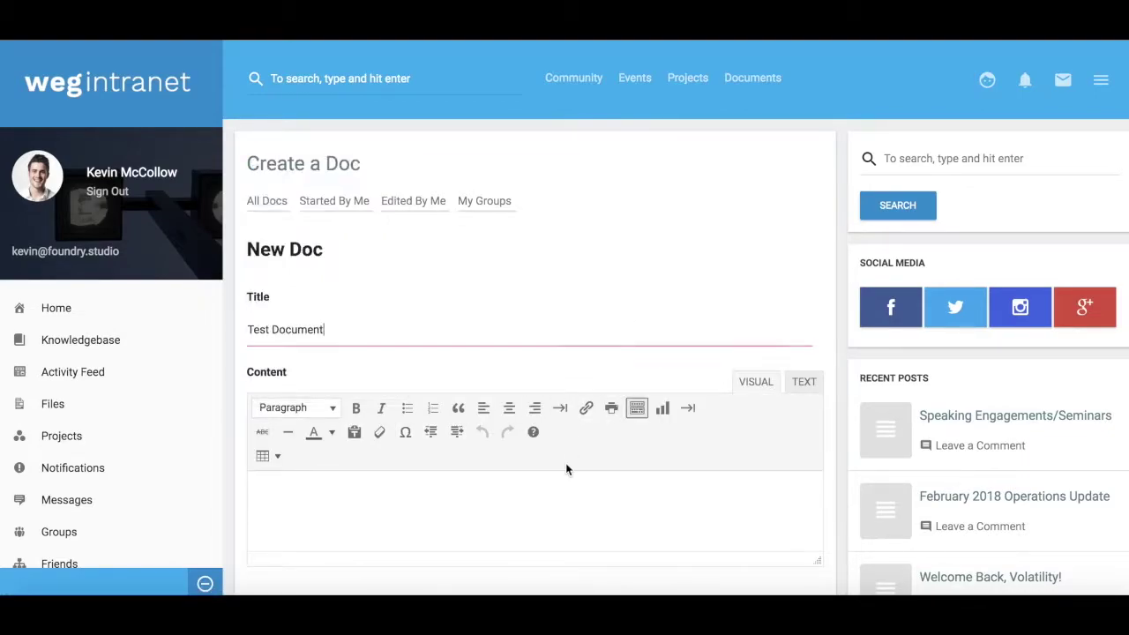
{"action": "left_click", "coordinate": [543, 503]}
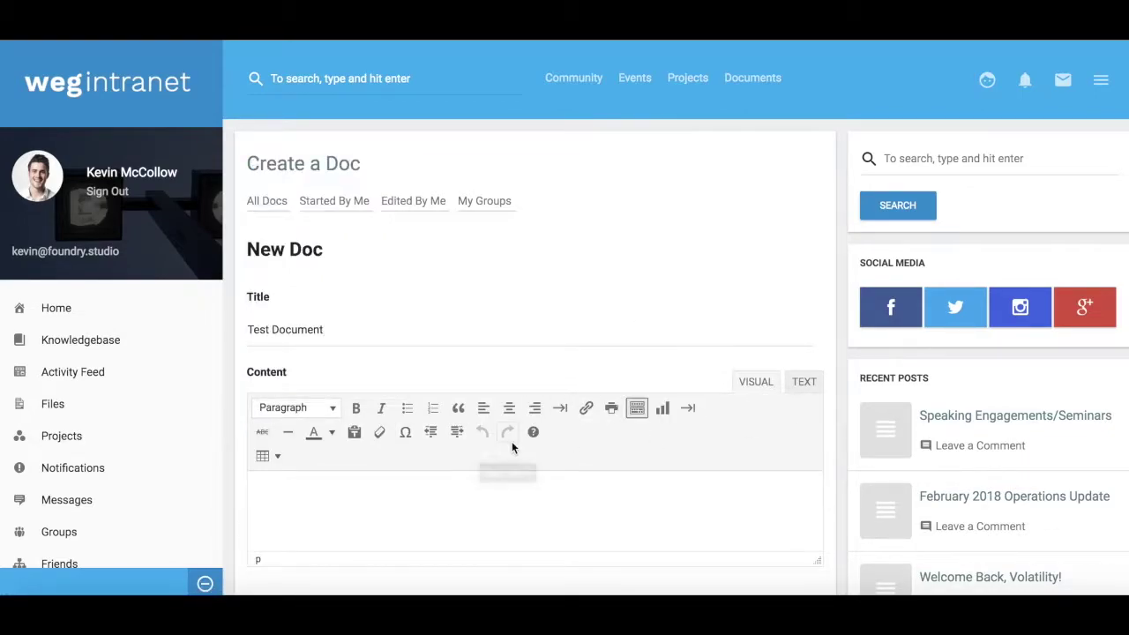
{"action": "type", "text": "You can edit th"}
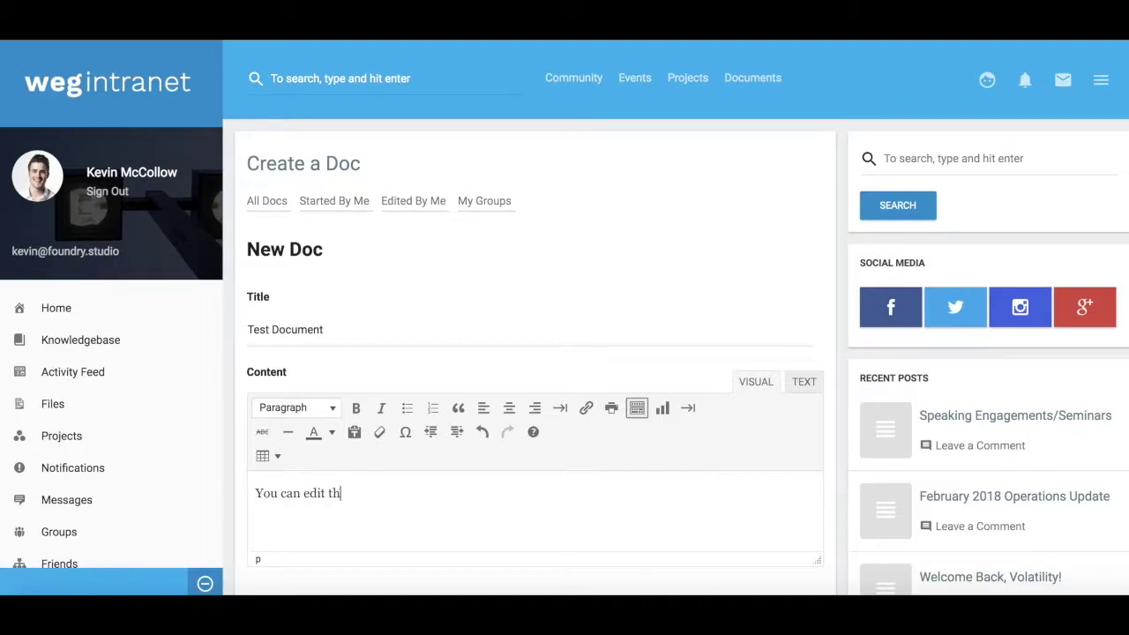
{"action": "type", "text": "ings here however you like."}
Add the line 'Title Here' and format it as Heading 1
{"action": "key", "text": "Return"}
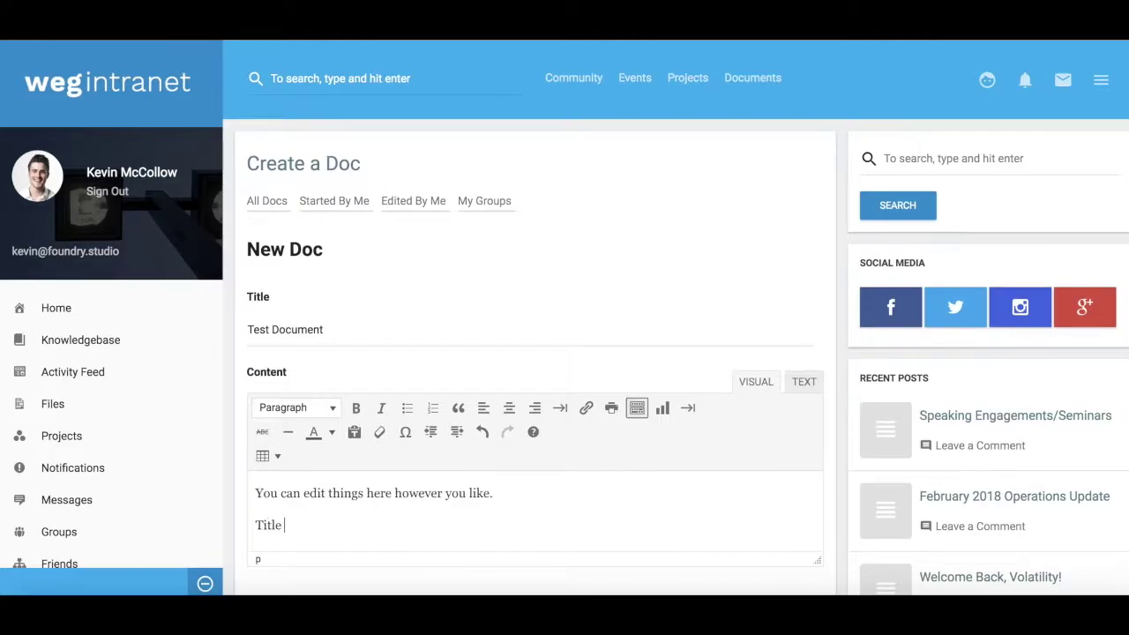
{"action": "type", "text": "Title Here"}
{"action": "left_click_drag", "start_coordinate": [317, 527], "coordinate": [247, 524]}
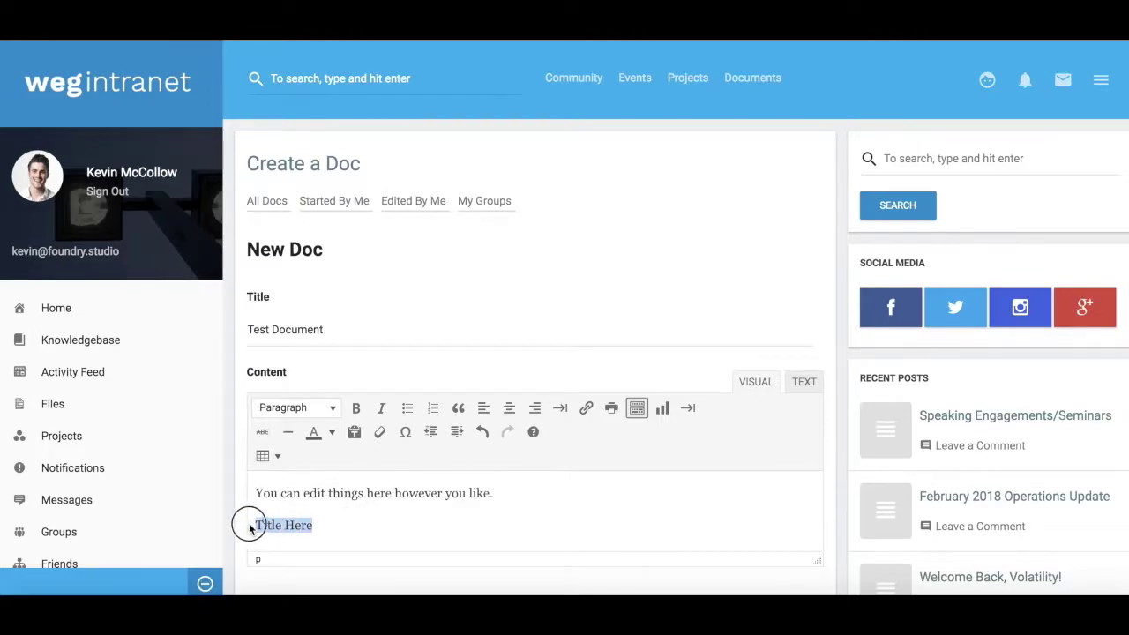
{"action": "left_click", "coordinate": [335, 407]}
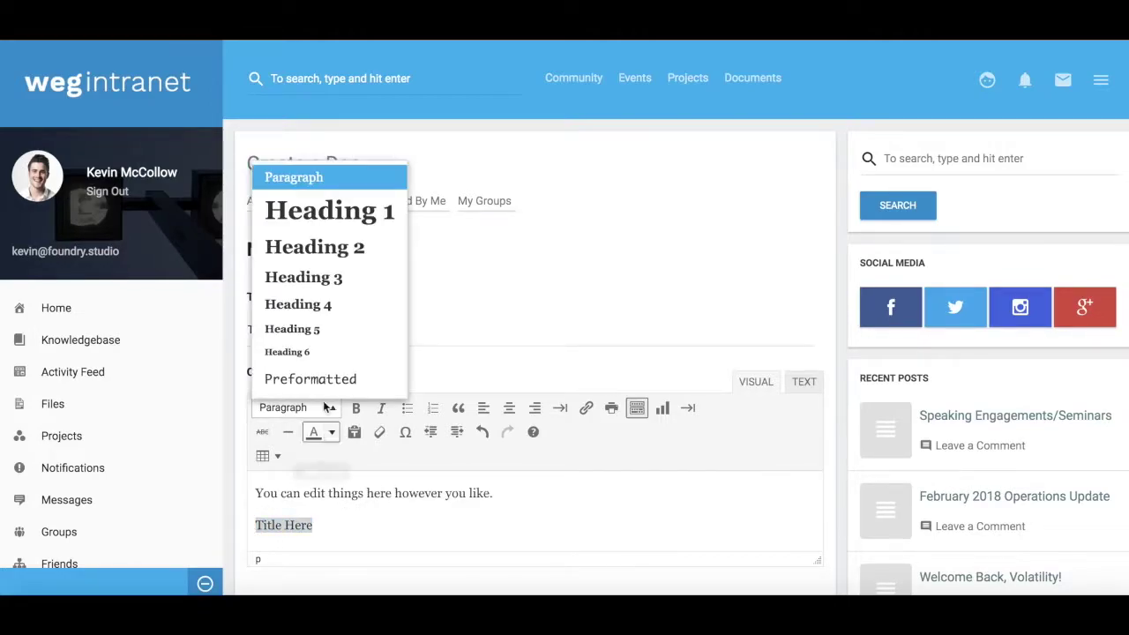
{"action": "left_click", "coordinate": [353, 212]}
{"action": "left_click", "coordinate": [416, 545]}
Add 'Format however you please' below it as a Heading 5
{"action": "key", "text": "Return"}
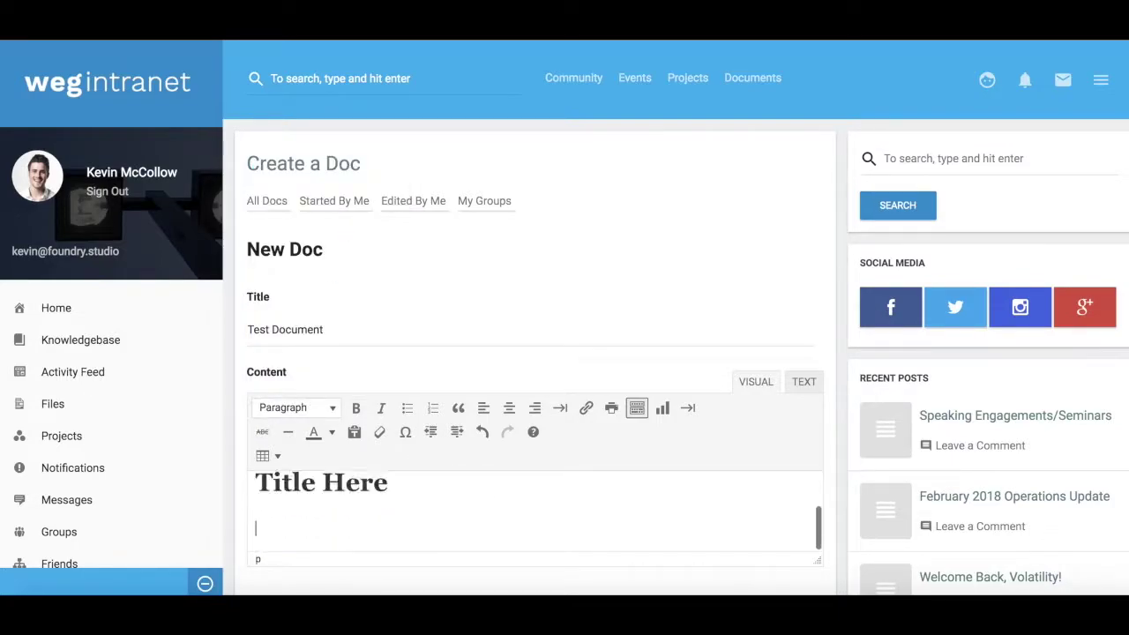
{"action": "type", "text": "Format however"}
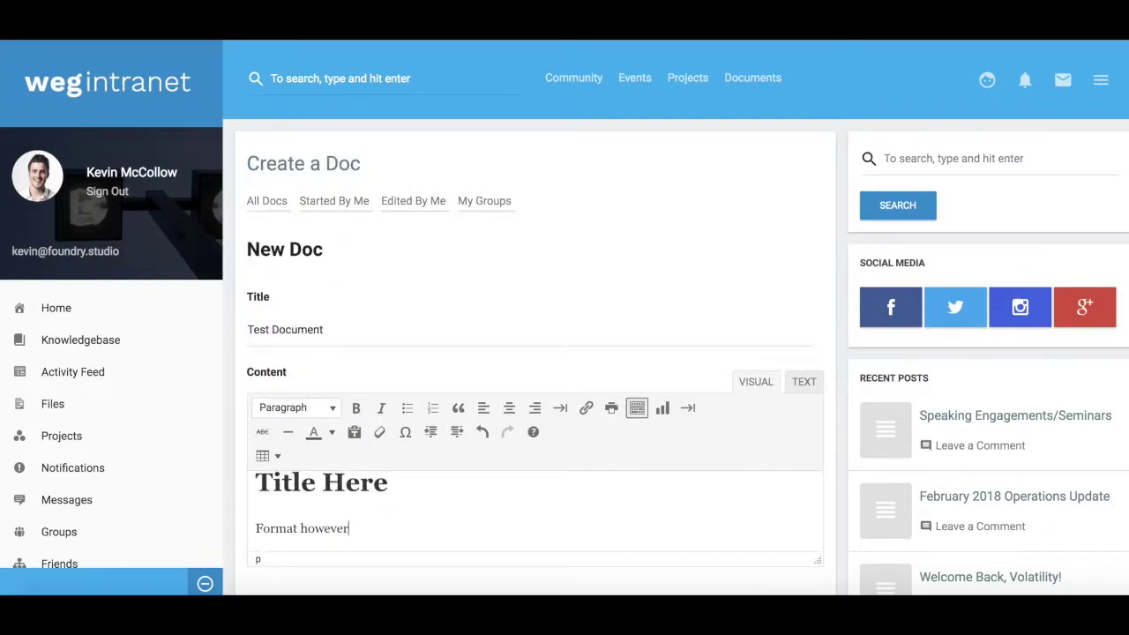
{"action": "type", "text": " you please"}
{"action": "left_click_drag", "start_coordinate": [456, 529], "coordinate": [253, 527]}
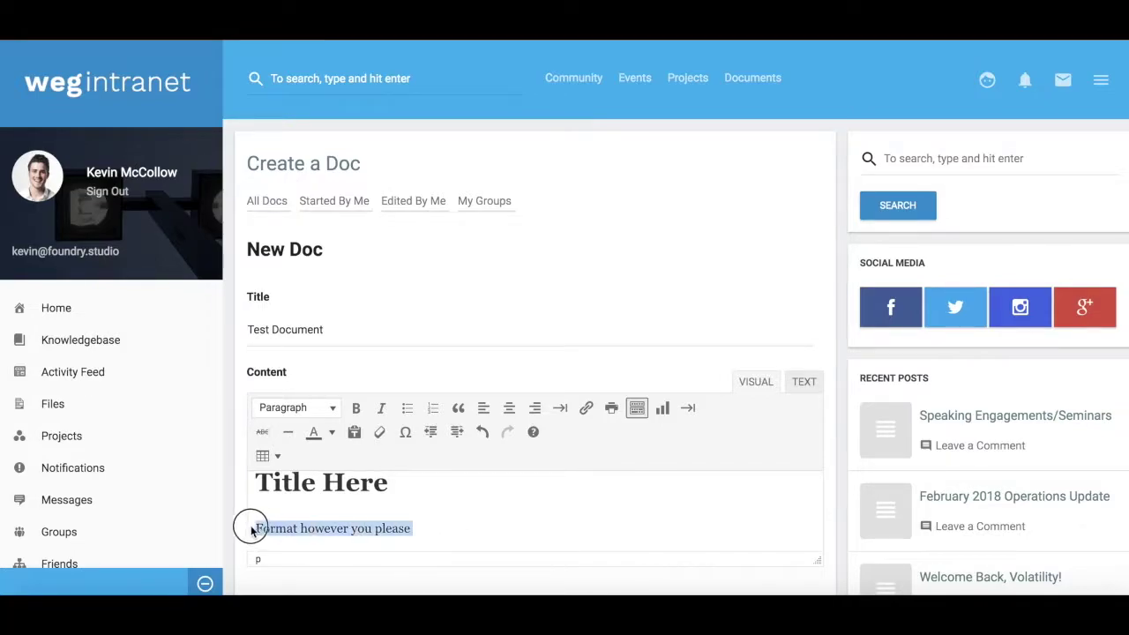
{"action": "left_click", "coordinate": [316, 412]}
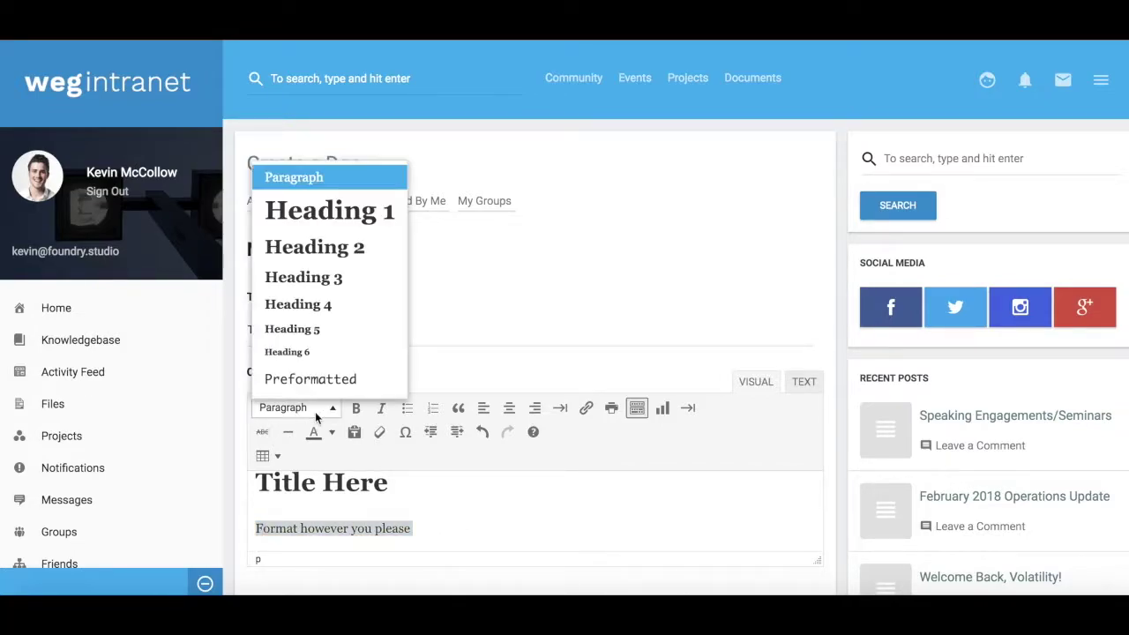
{"action": "left_click", "coordinate": [323, 327]}
Continue with the body text 'Continue continue continu' below the small heading
{"action": "left_click", "coordinate": [497, 539]}
{"action": "key", "text": "Return"}
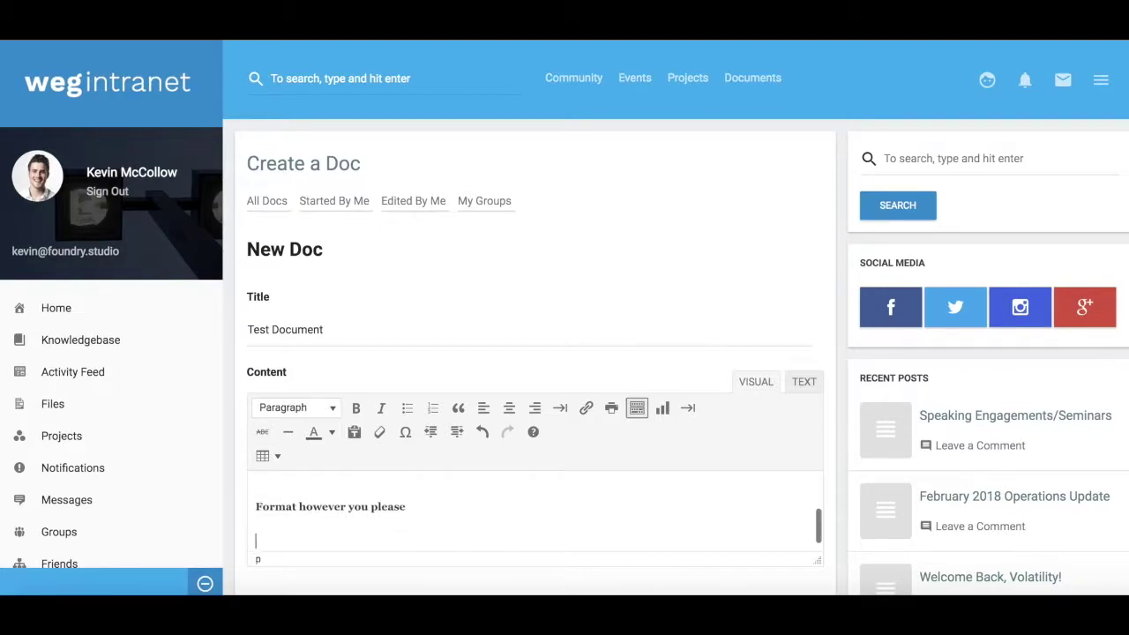
{"action": "type", "text": "Continue"}
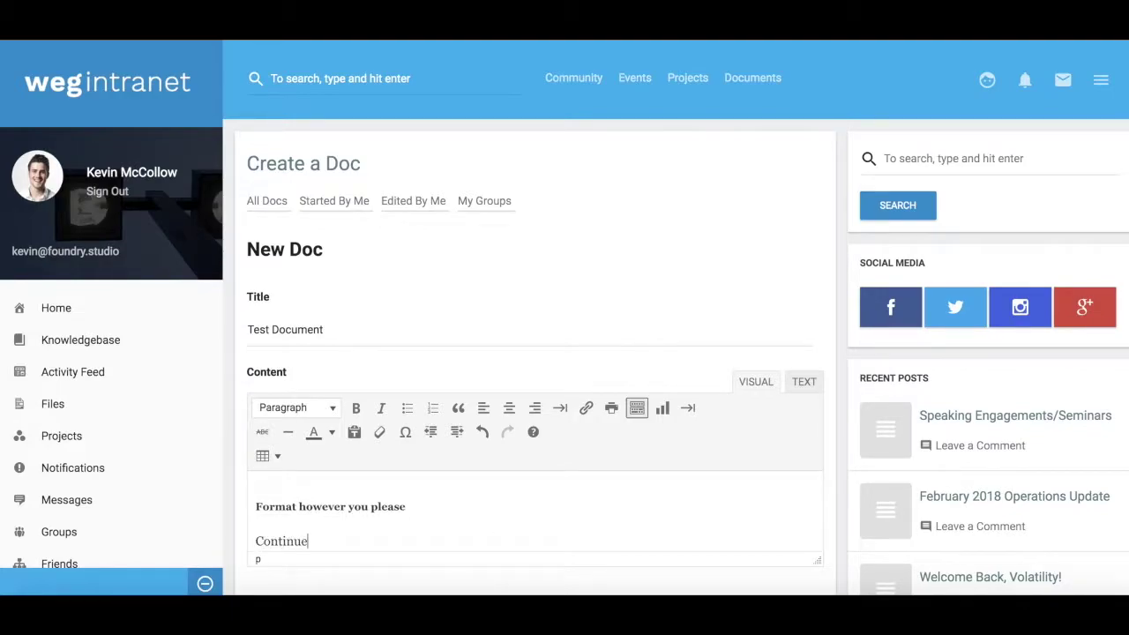
{"action": "type", "text": " continue continue ..."}
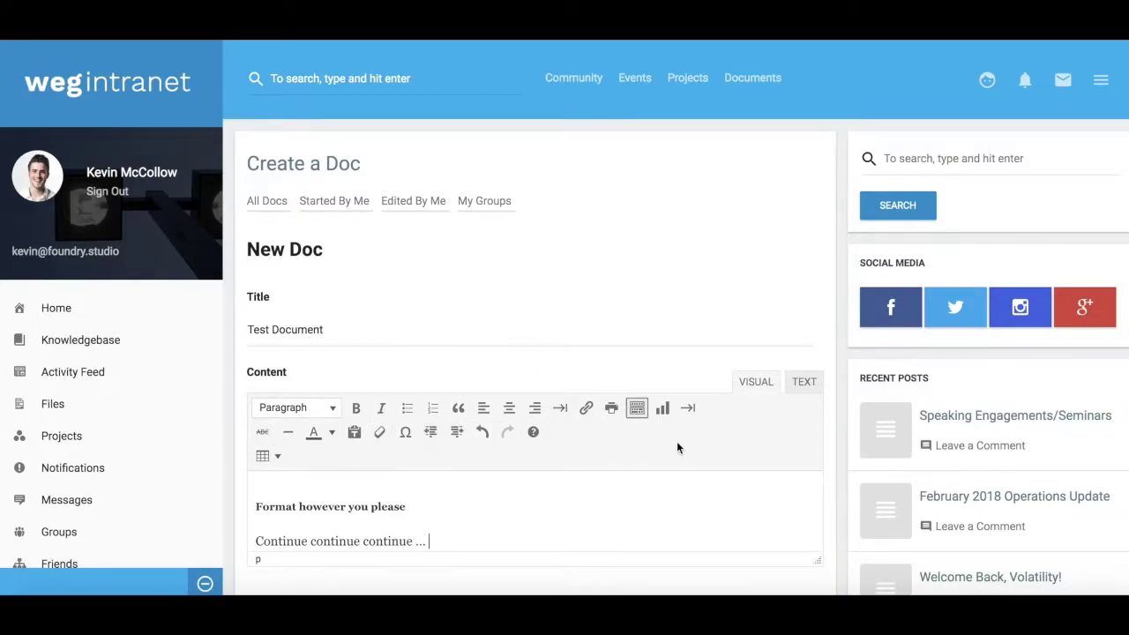
{"action": "scroll", "coordinate": [677, 441], "scroll_direction": "down", "scroll_amount": 2}
Choose WEG Broker-Dealers as the Associated Group and expand the Access permissions
{"action": "scroll", "coordinate": [676, 441], "scroll_direction": "down", "scroll_amount": 1}
{"action": "left_click", "coordinate": [310, 420]}
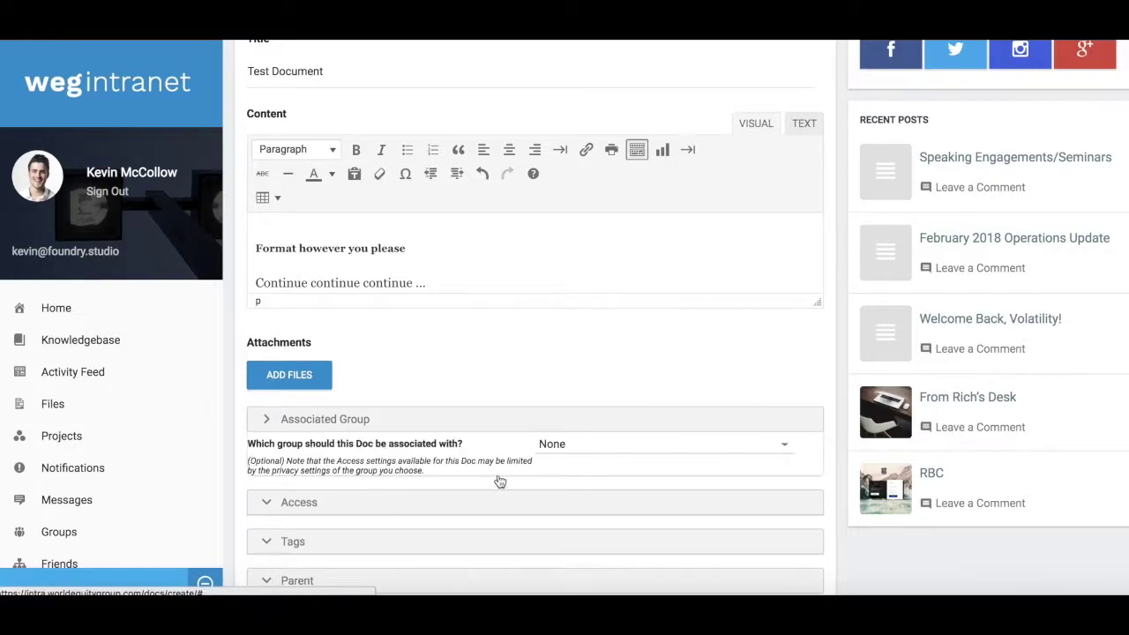
{"action": "left_click", "coordinate": [578, 444]}
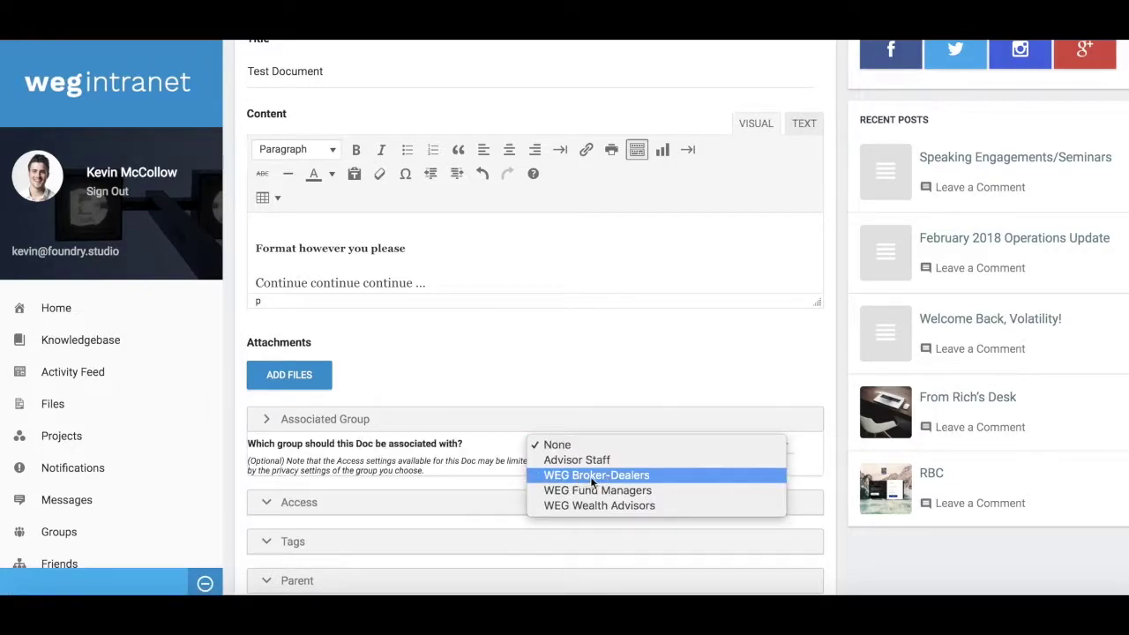
{"action": "left_click", "coordinate": [592, 476]}
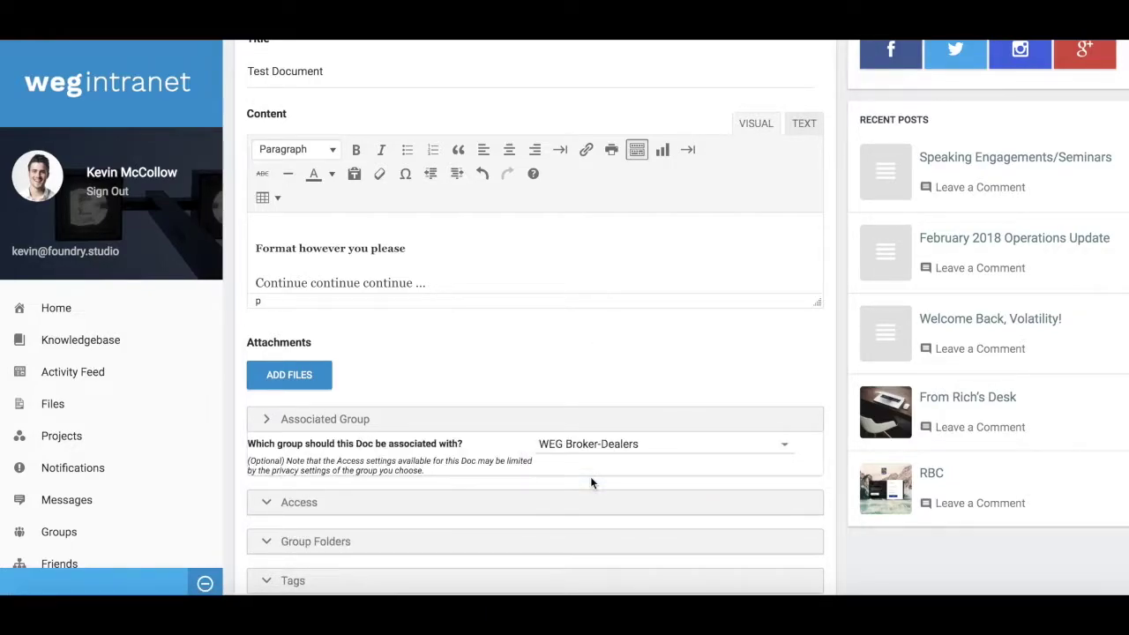
{"action": "scroll", "coordinate": [591, 476], "scroll_direction": "down", "scroll_amount": 1}
{"action": "scroll", "coordinate": [590, 476], "scroll_direction": "down", "scroll_amount": 1}
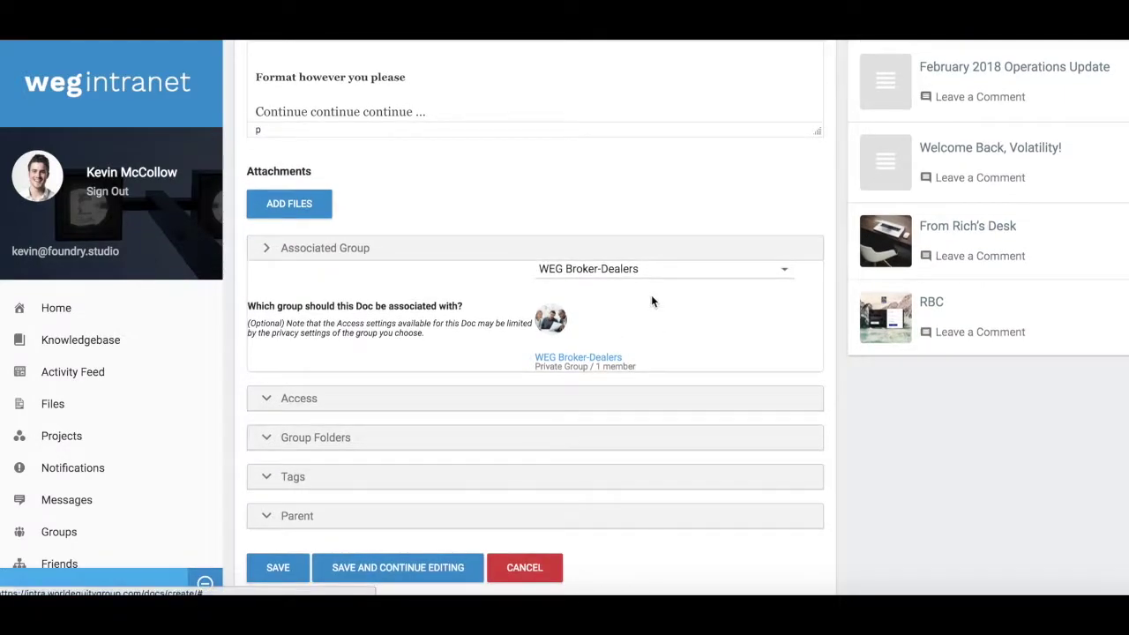
{"action": "left_click", "coordinate": [648, 267]}
{"action": "left_click", "coordinate": [646, 269]}
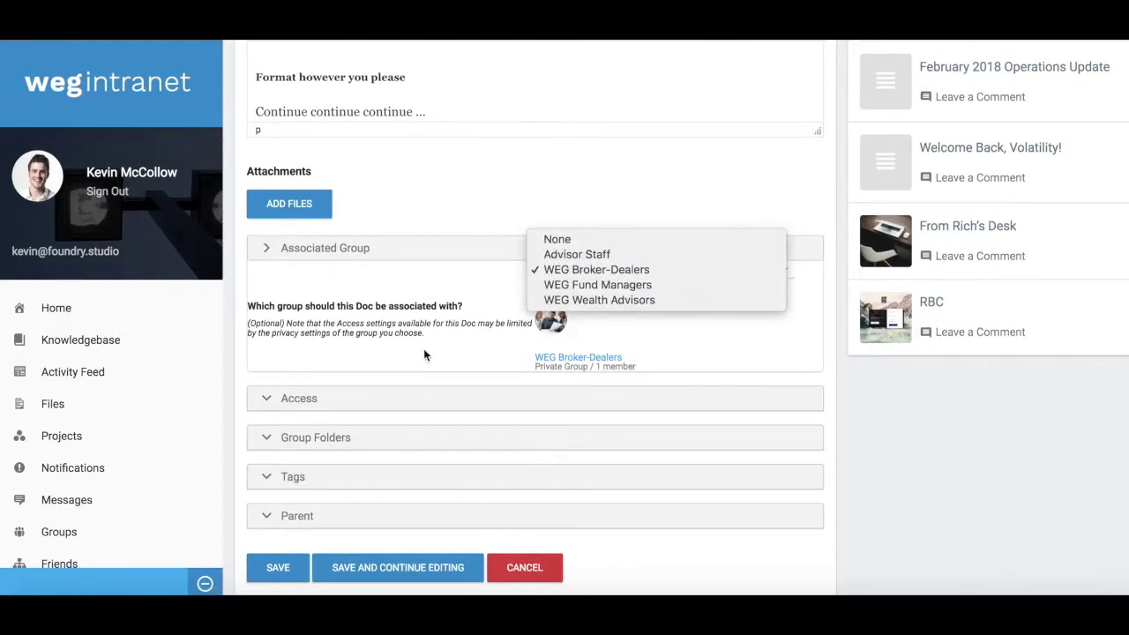
{"action": "left_click", "coordinate": [406, 398]}
Limit reading, editing, posting comments and viewing history to the doc author only
{"action": "scroll", "coordinate": [512, 450], "scroll_direction": "down", "scroll_amount": 1}
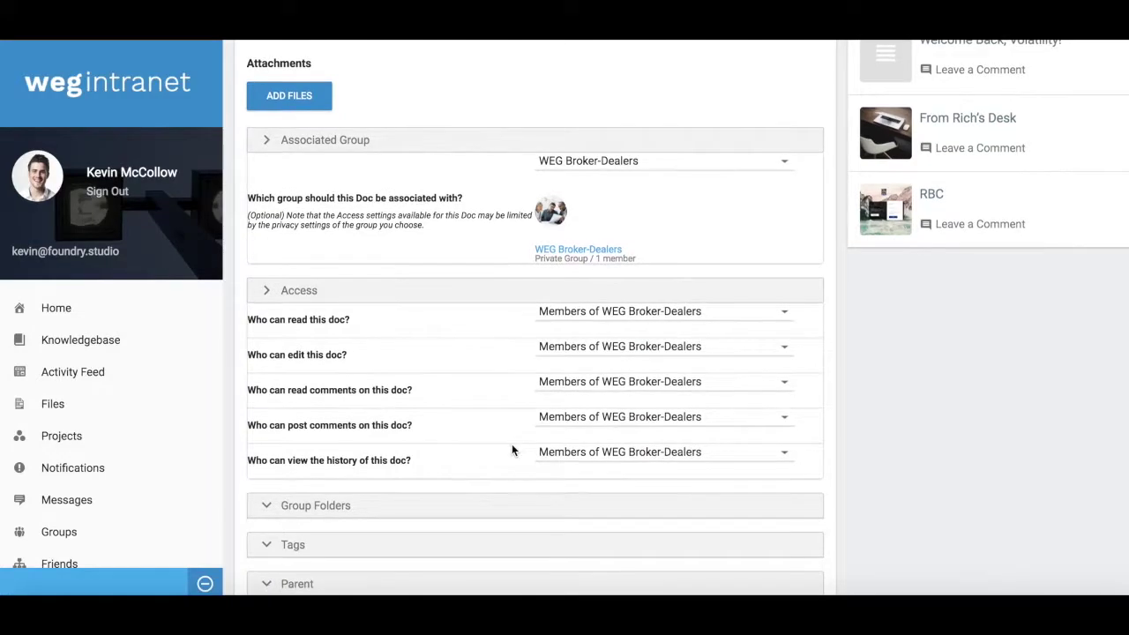
{"action": "left_click", "coordinate": [666, 320]}
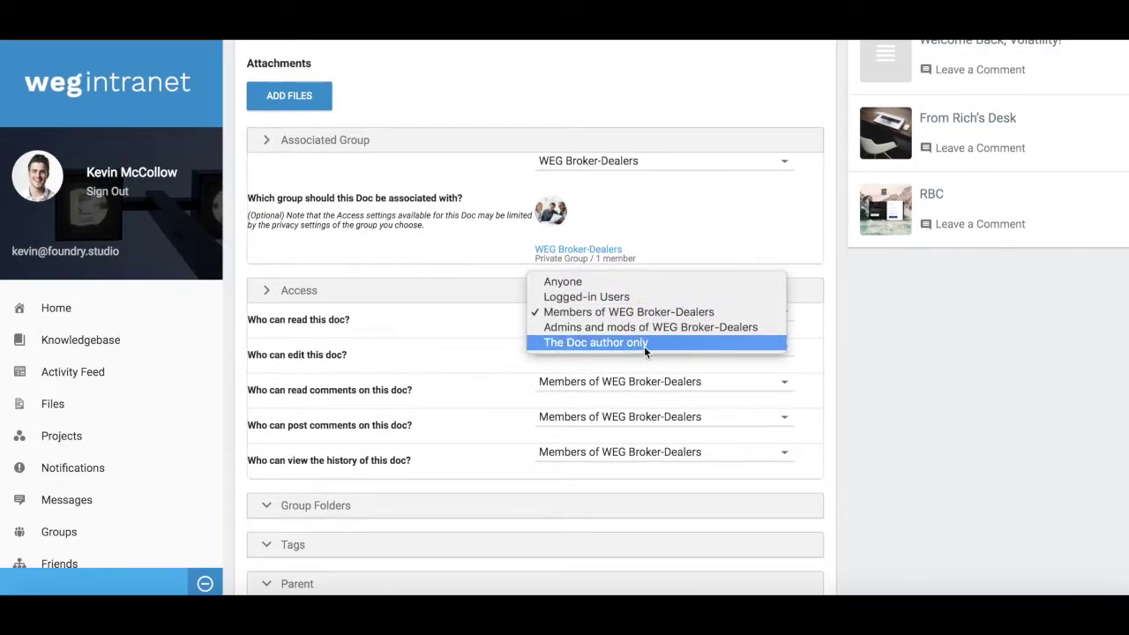
{"action": "left_click", "coordinate": [644, 346]}
{"action": "left_click", "coordinate": [644, 346]}
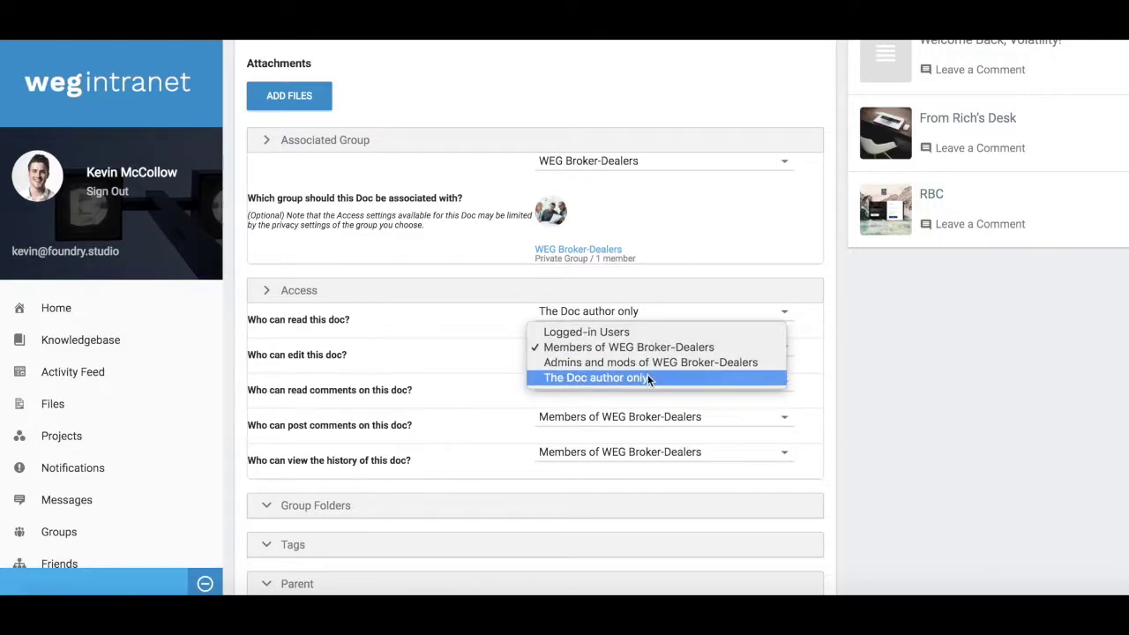
{"action": "left_click", "coordinate": [653, 379]}
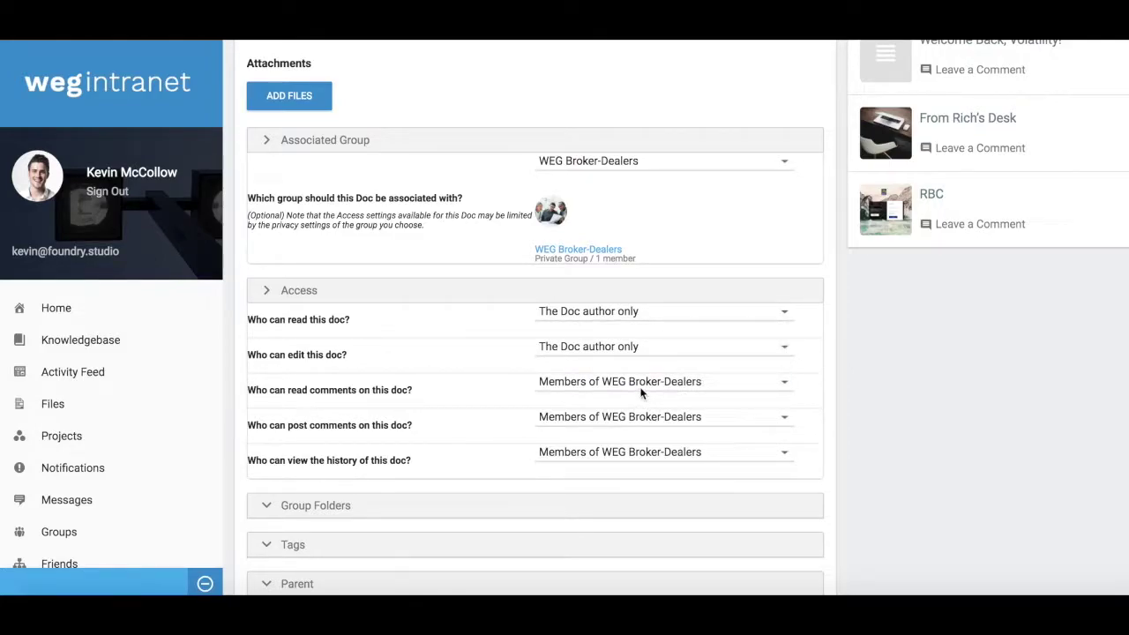
{"action": "left_click", "coordinate": [642, 388]}
{"action": "key", "text": "Escape"}
{"action": "left_click", "coordinate": [617, 416]}
{"action": "left_click", "coordinate": [613, 449]}
{"action": "left_click", "coordinate": [641, 454]}
{"action": "left_click", "coordinate": [628, 481]}
Try Broker-Dealers members as readers and Broker-Dealers admins and mods as editors
{"action": "left_click", "coordinate": [593, 313]}
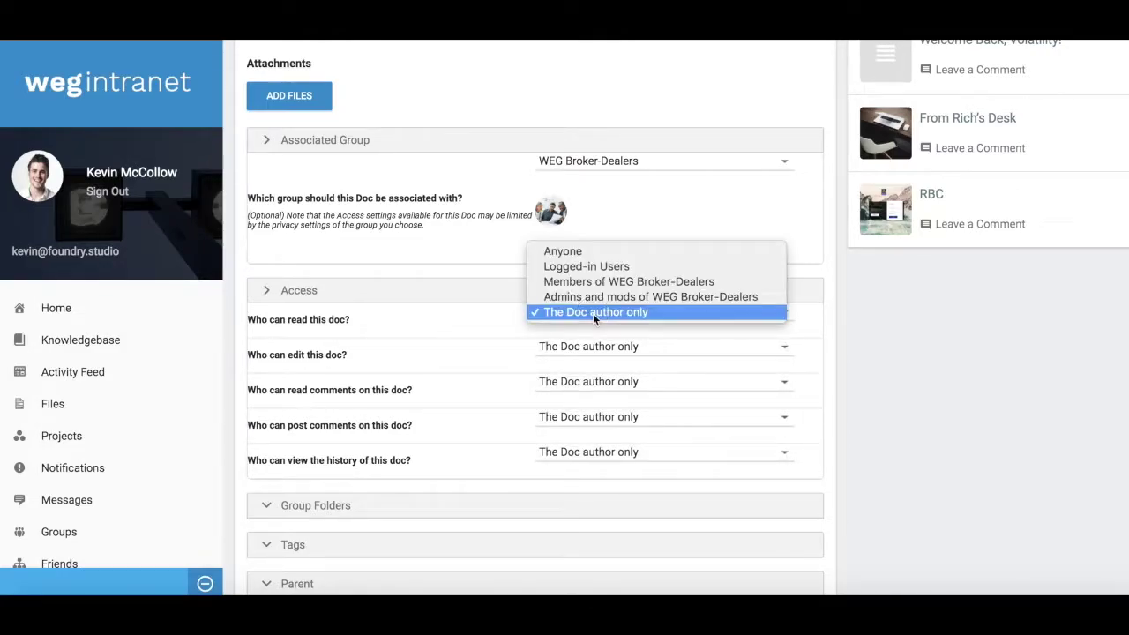
{"action": "left_click", "coordinate": [629, 282]}
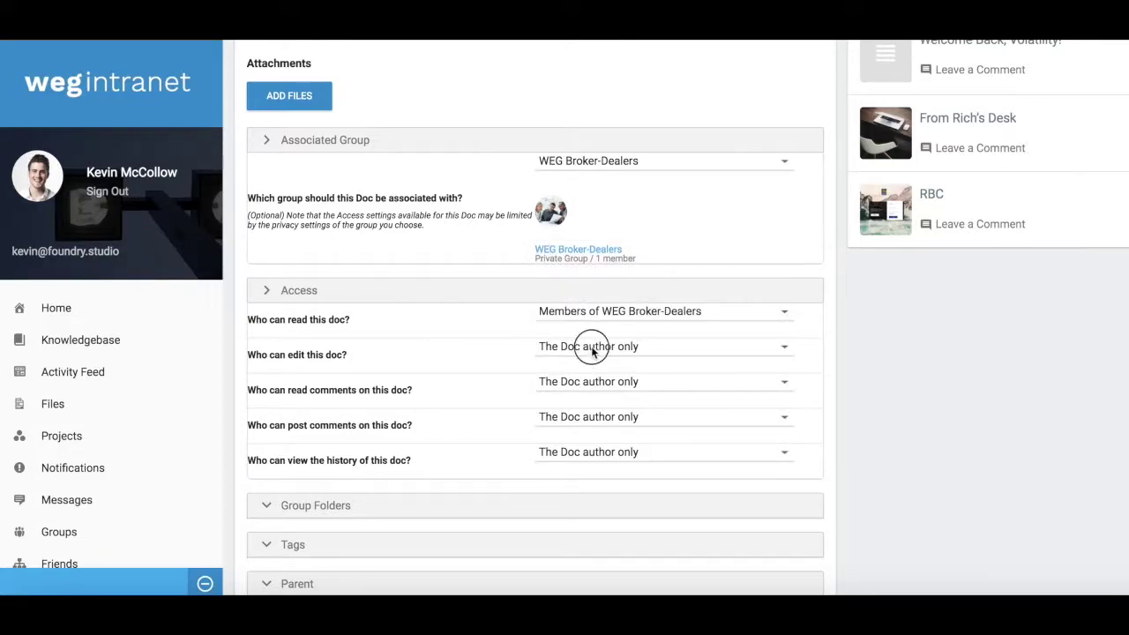
{"action": "left_click", "coordinate": [593, 350]}
{"action": "left_click", "coordinate": [629, 334]}
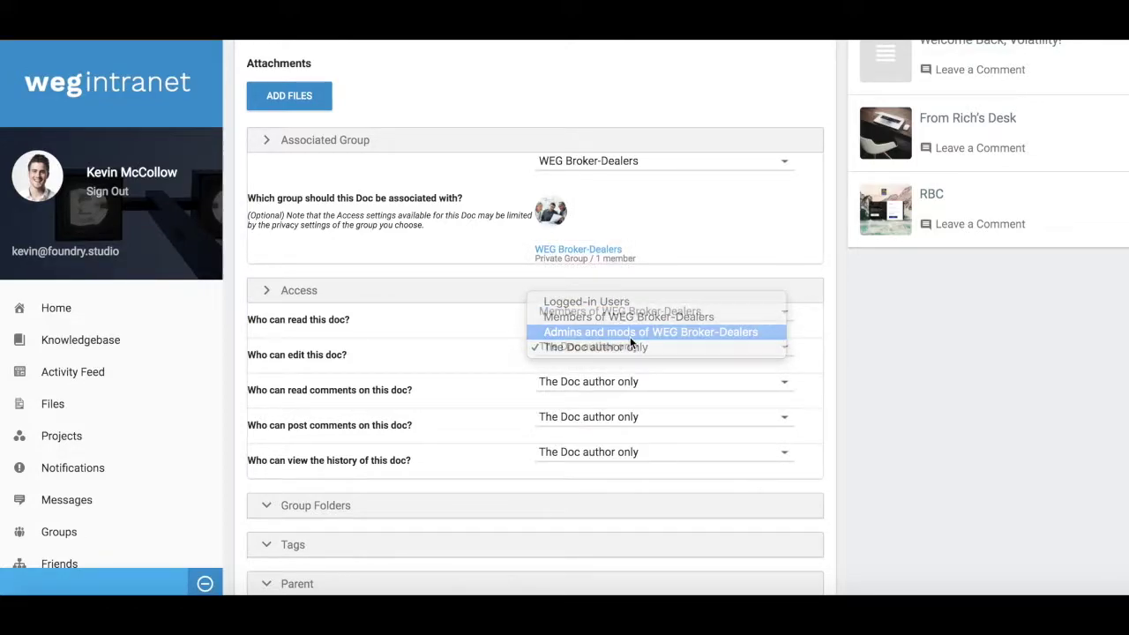
{"action": "left_click", "coordinate": [589, 385]}
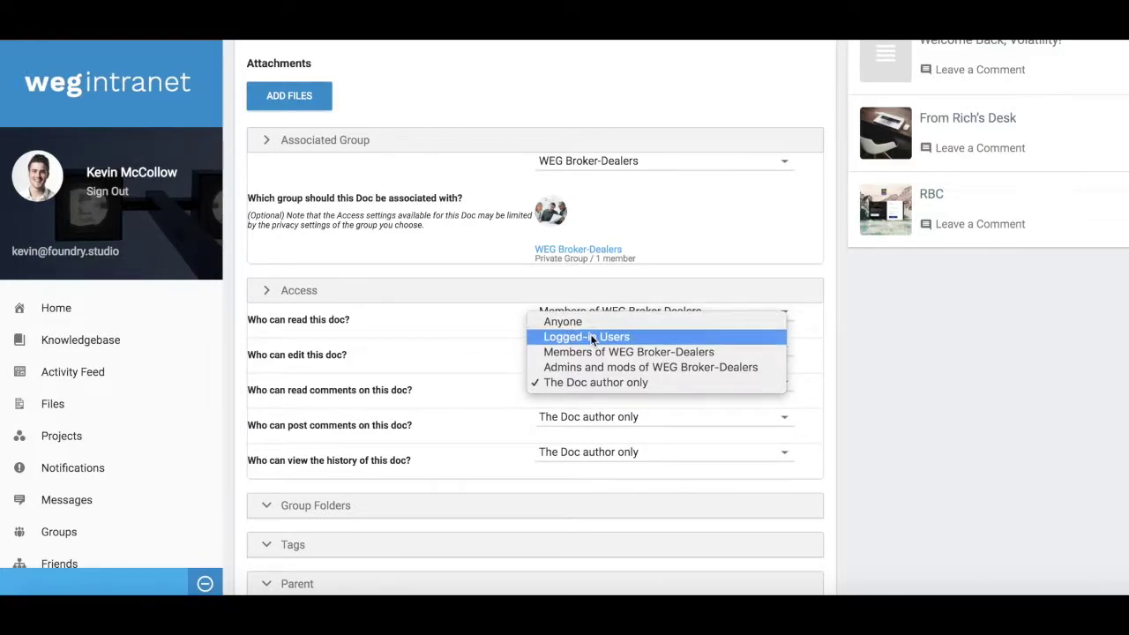
{"action": "left_click", "coordinate": [460, 388]}
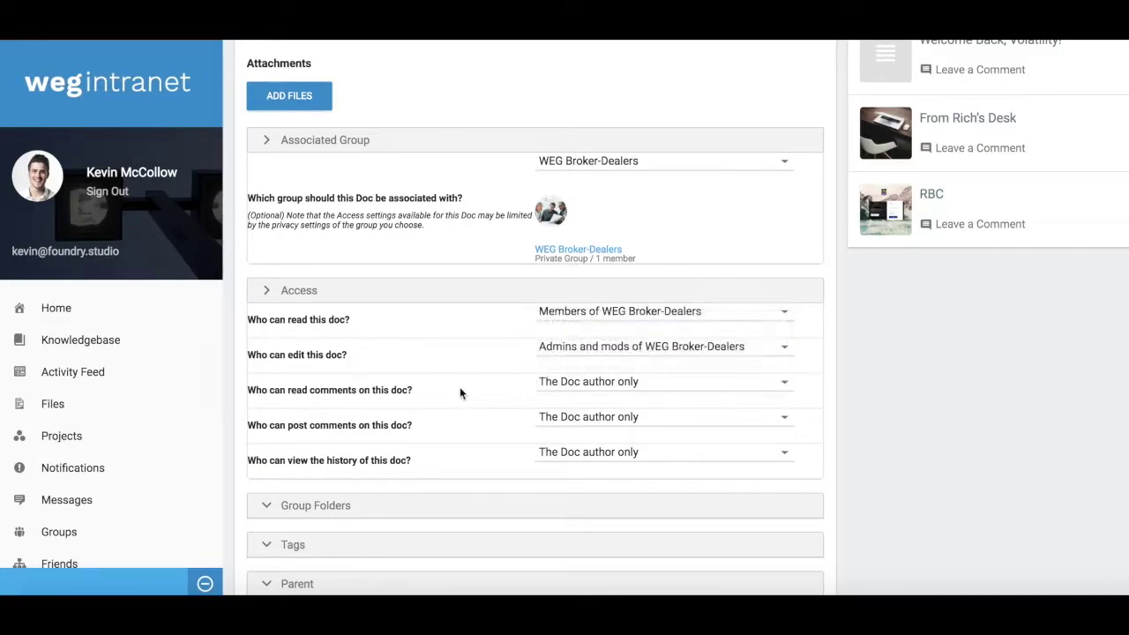
Set reading to Anyone and editing to Members of WEG Broker-Dealers
{"action": "left_click", "coordinate": [615, 311]}
{"action": "left_click", "coordinate": [587, 284]}
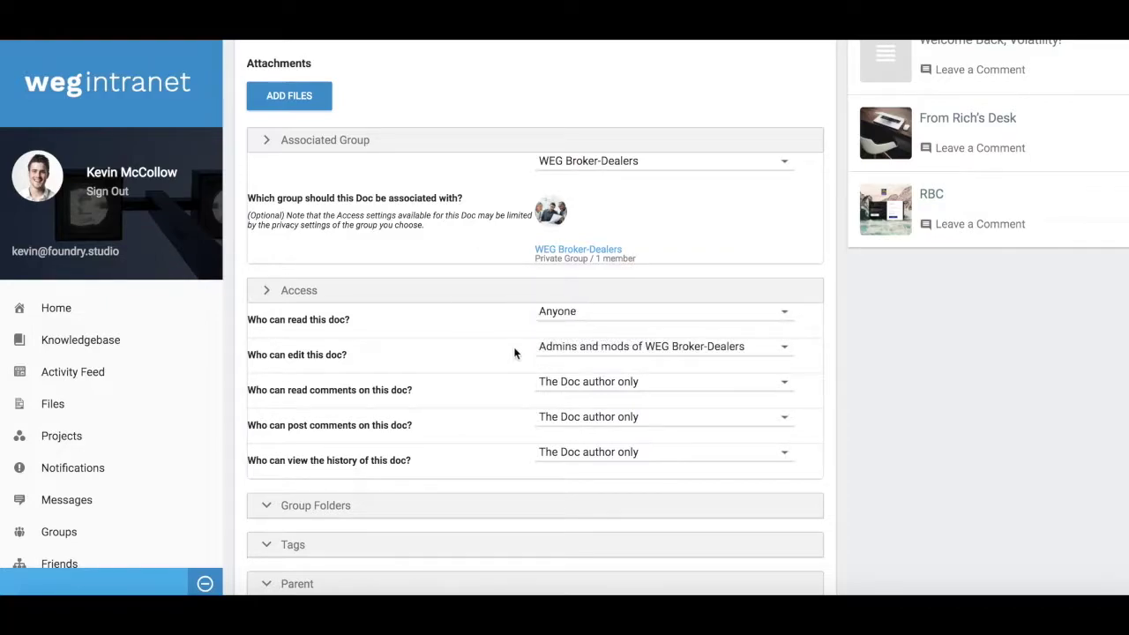
{"action": "left_click", "coordinate": [622, 348]}
{"action": "left_click", "coordinate": [628, 330]}
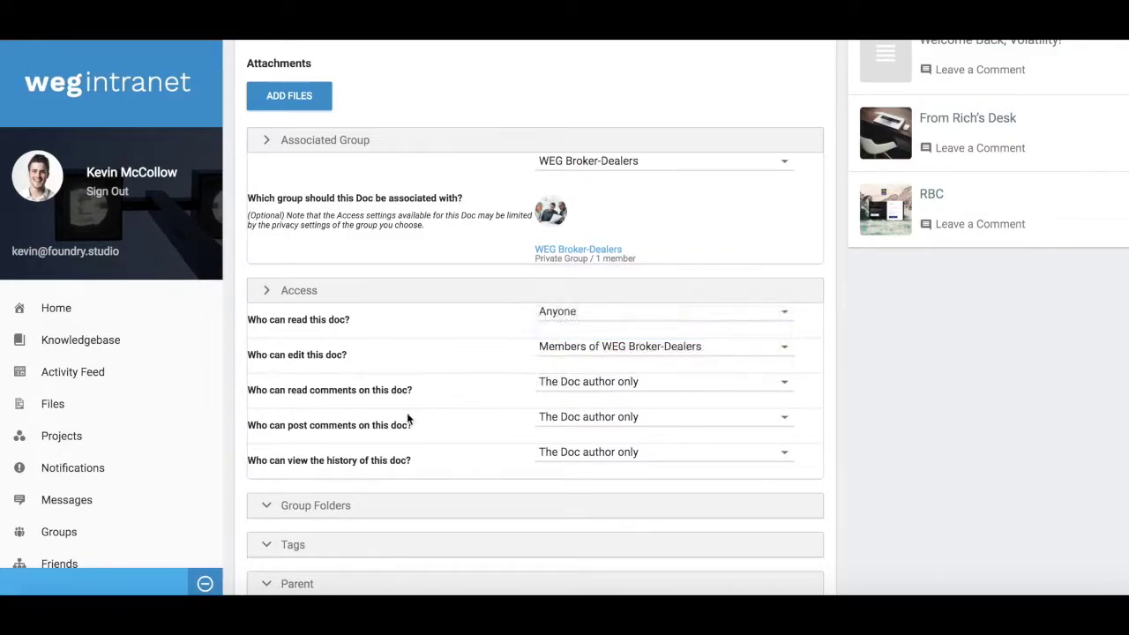
{"action": "scroll", "coordinate": [406, 412], "scroll_direction": "down", "scroll_amount": 2}
Create a new group folder 'WEG Broker Dealer Meeting Tests' with Parent left as None
{"action": "left_click", "coordinate": [386, 433]}
{"action": "scroll", "coordinate": [527, 354], "scroll_direction": "down", "scroll_amount": 3}
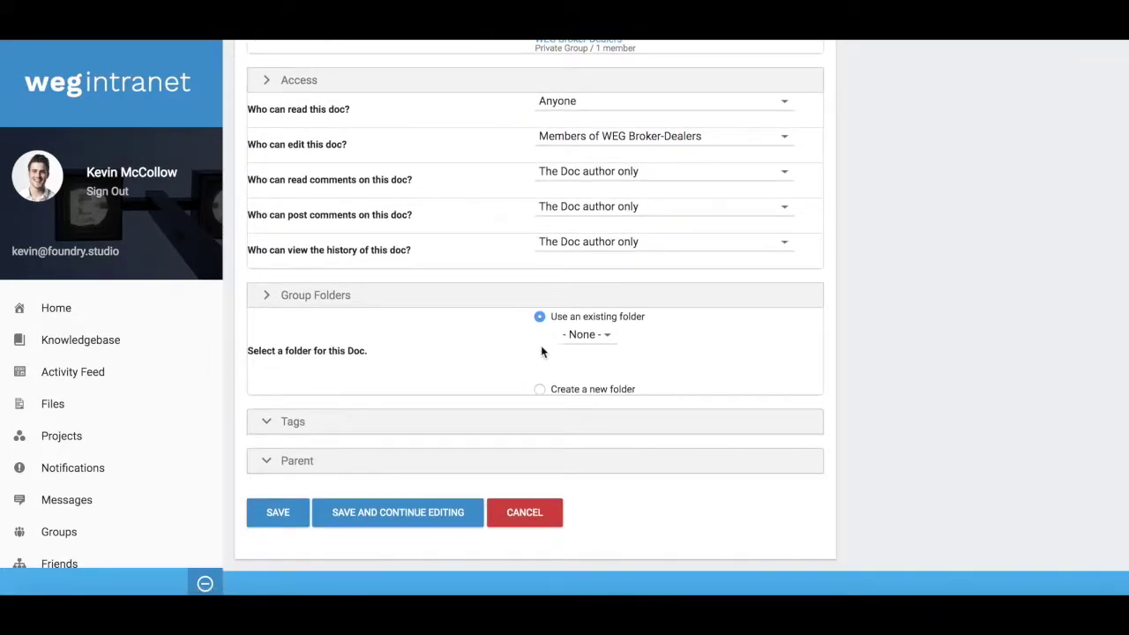
{"action": "left_click", "coordinate": [598, 334]}
{"action": "left_click", "coordinate": [601, 335]}
{"action": "left_click", "coordinate": [539, 389]}
{"action": "left_click", "coordinate": [590, 443]}
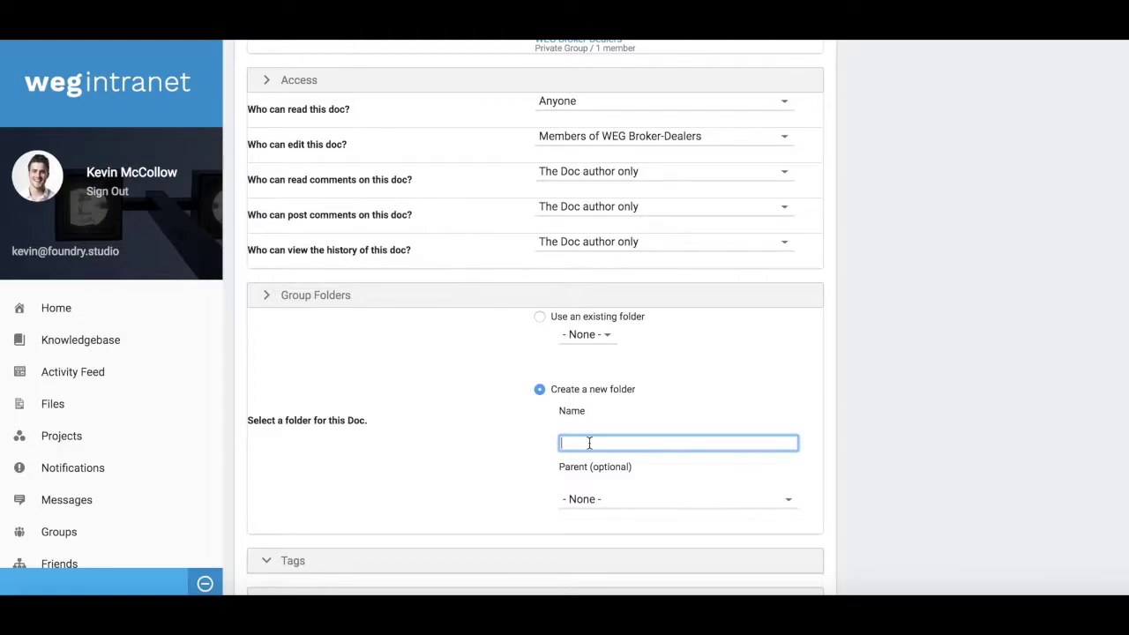
{"action": "type", "text": "WEG Broker Dealer Meeting Tests"}
{"action": "left_click", "coordinate": [647, 499]}
{"action": "left_click", "coordinate": [647, 499]}
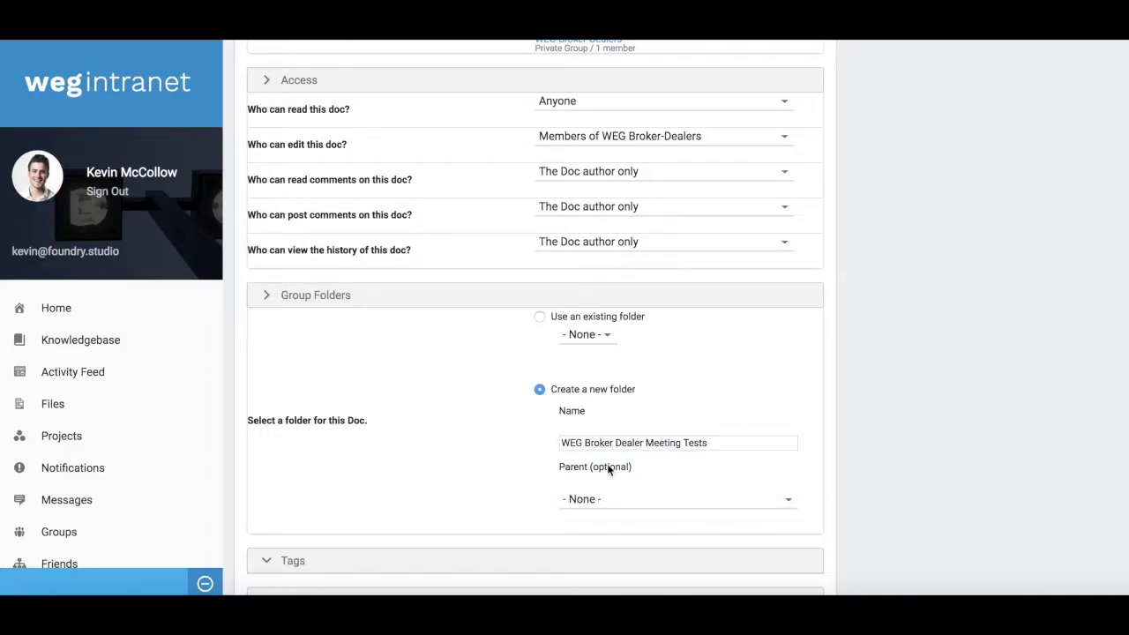
Finish the folder name and expand the Tags section for entering tags
{"action": "left_click", "coordinate": [708, 440]}
{"action": "scroll", "coordinate": [676, 426], "scroll_direction": "down", "scroll_amount": 3}
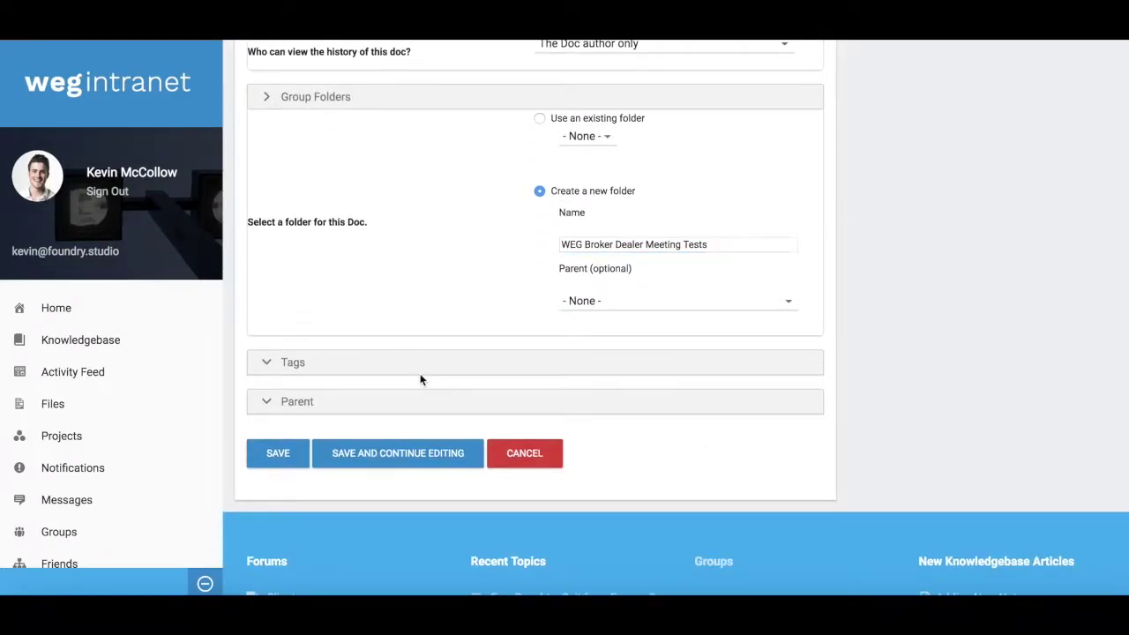
{"action": "left_click", "coordinate": [391, 367]}
{"action": "left_click", "coordinate": [604, 410]}
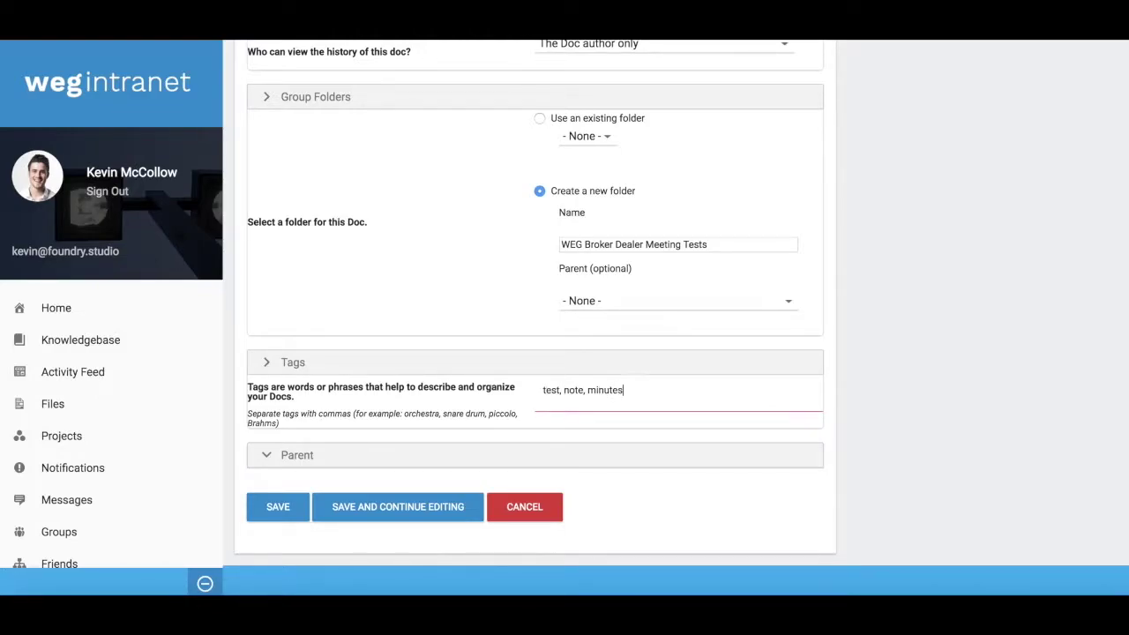
Enter the tags 'test, note, minutes, meeting' and save the doc
{"action": "type", "text": "test, note, minutes, meeting"}
{"action": "left_click", "coordinate": [291, 510]}
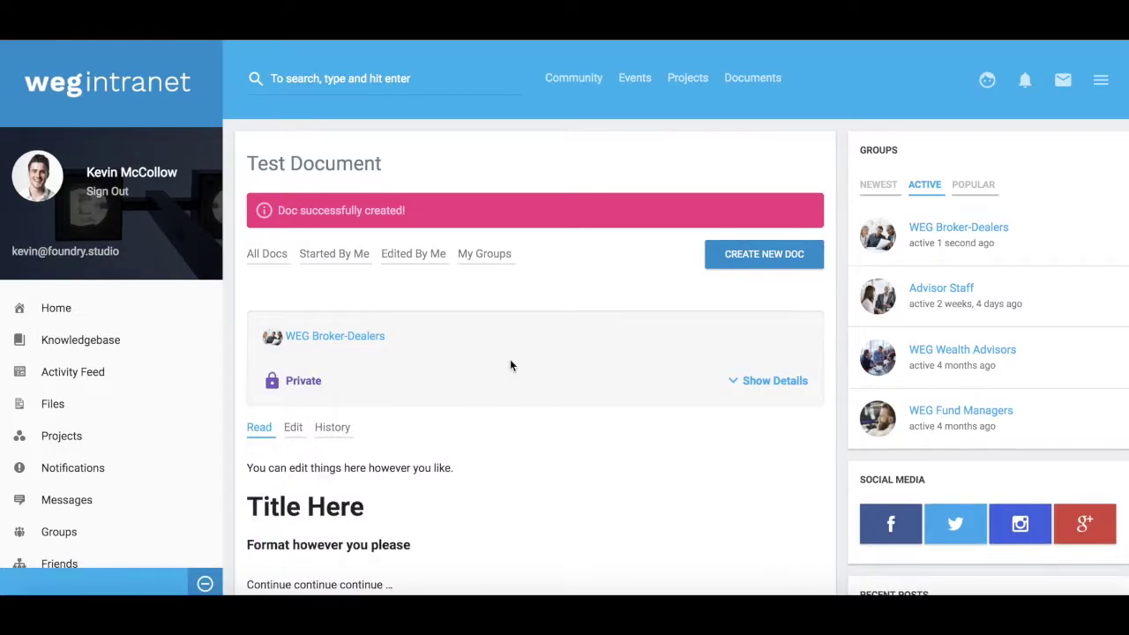
Show the saved doc's permission details, then reopen 'Test Document' in the Edit tab
{"action": "scroll", "coordinate": [503, 438], "scroll_direction": "down", "scroll_amount": 3}
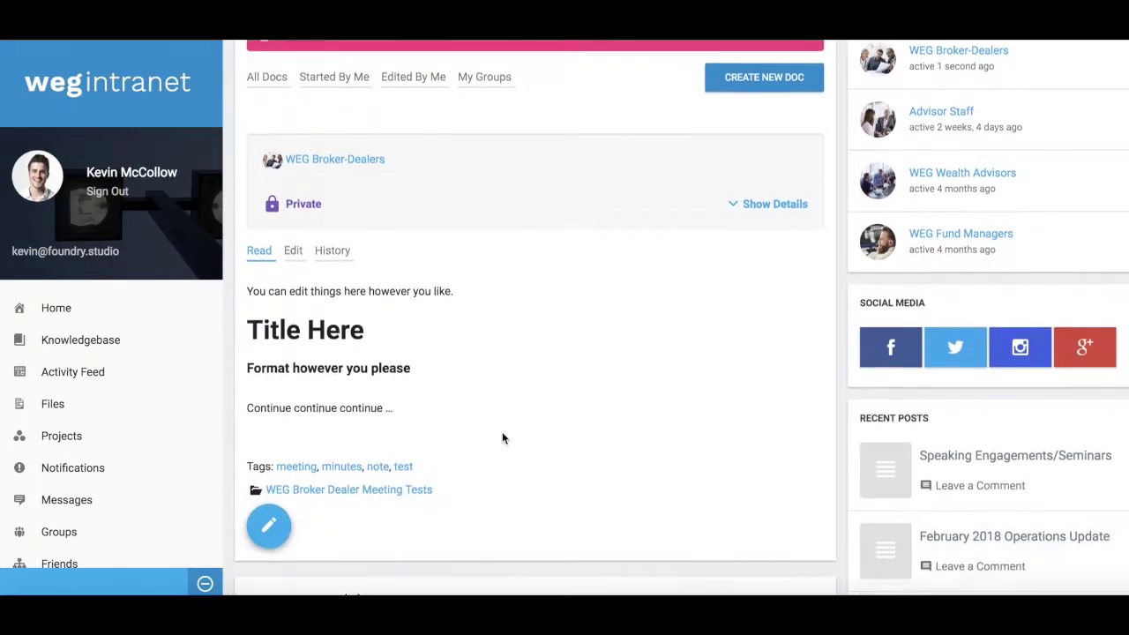
{"action": "scroll", "coordinate": [503, 439], "scroll_direction": "down", "scroll_amount": 1}
{"action": "left_click", "coordinate": [773, 160]}
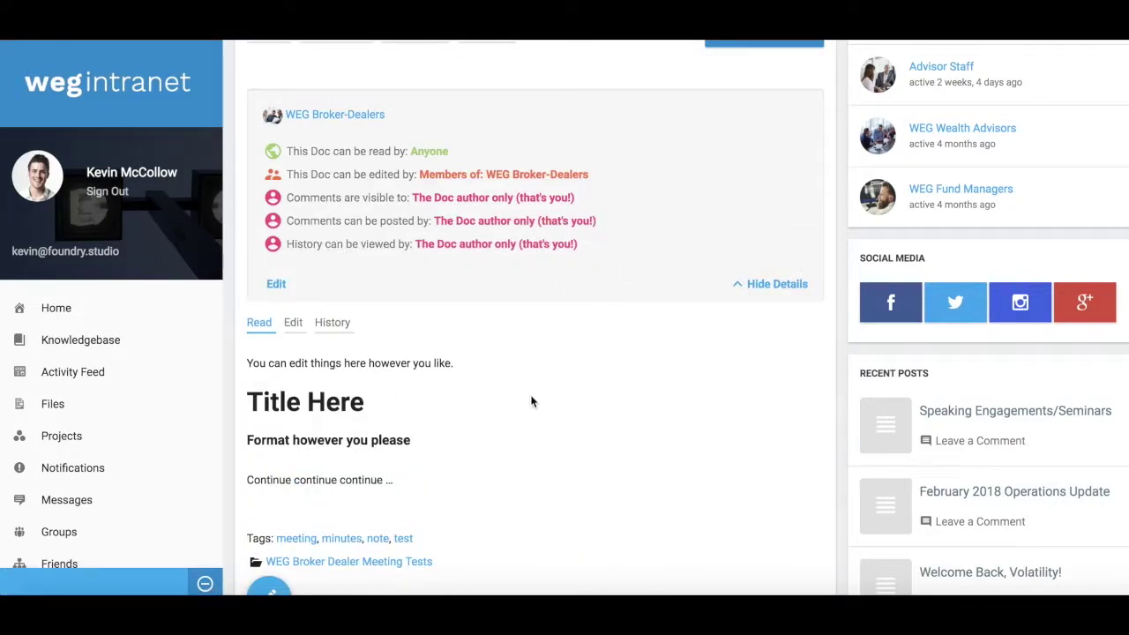
{"action": "scroll", "coordinate": [531, 403], "scroll_direction": "up", "scroll_amount": 2}
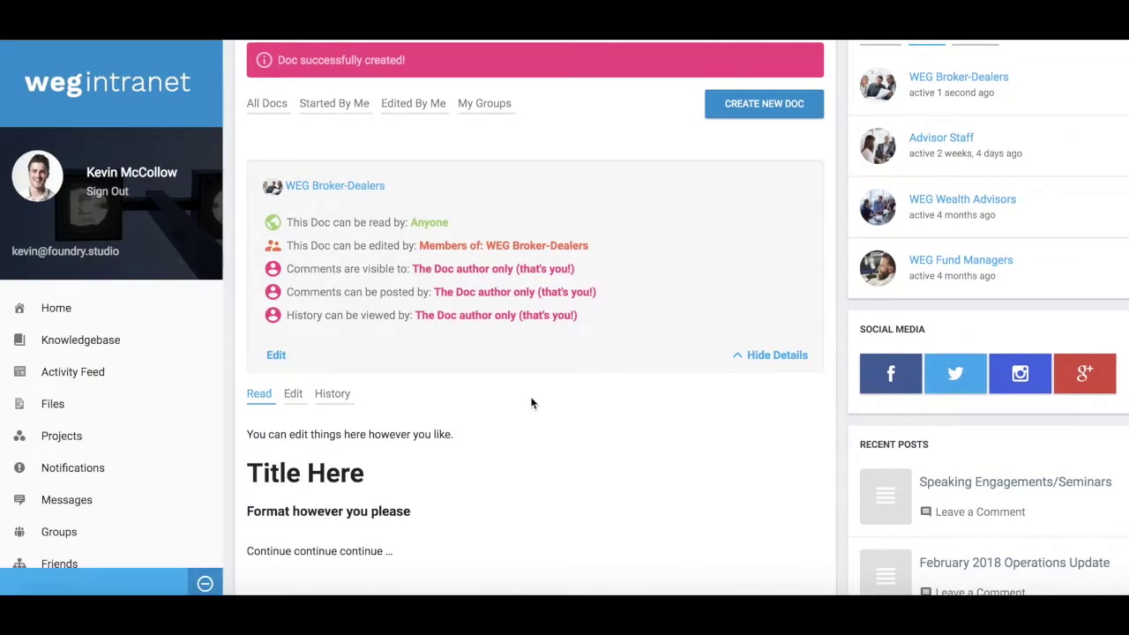
{"action": "left_click", "coordinate": [293, 398]}
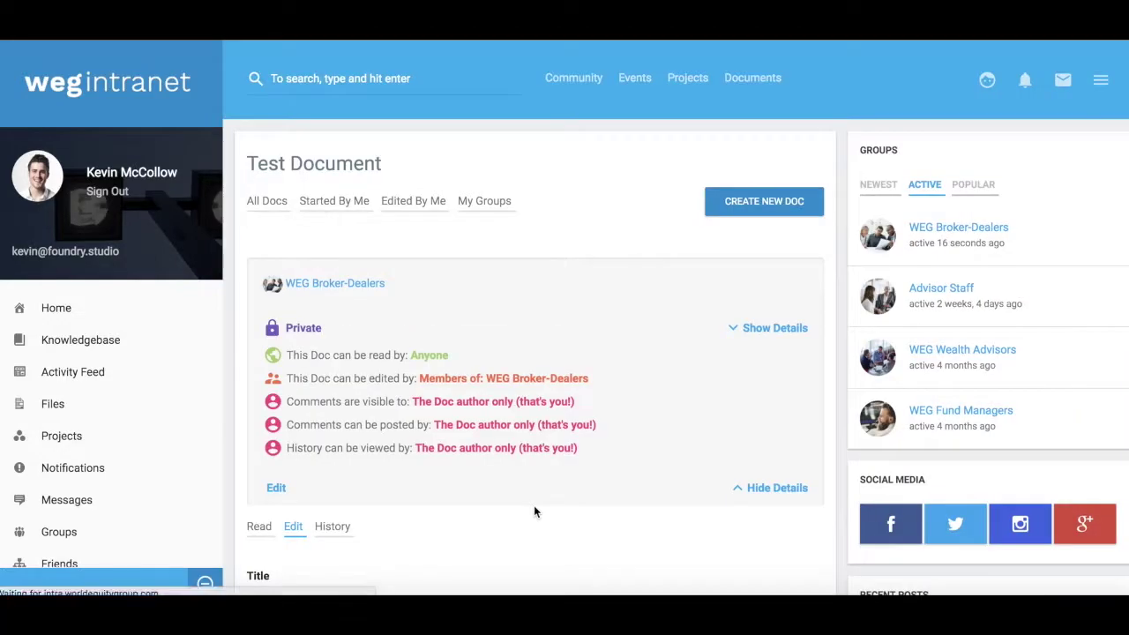
Scroll through the 'Test Document' edit form, then switch to its History tab
{"action": "scroll", "coordinate": [534, 512], "scroll_direction": "down", "scroll_amount": 3}
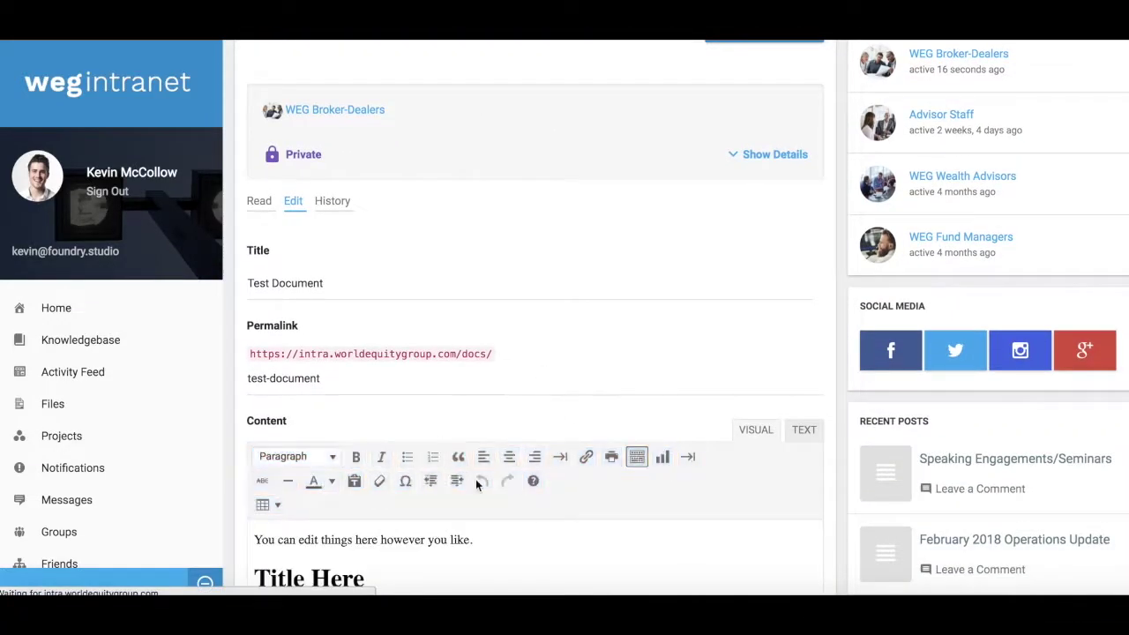
{"action": "scroll", "coordinate": [476, 471], "scroll_direction": "down", "scroll_amount": 2}
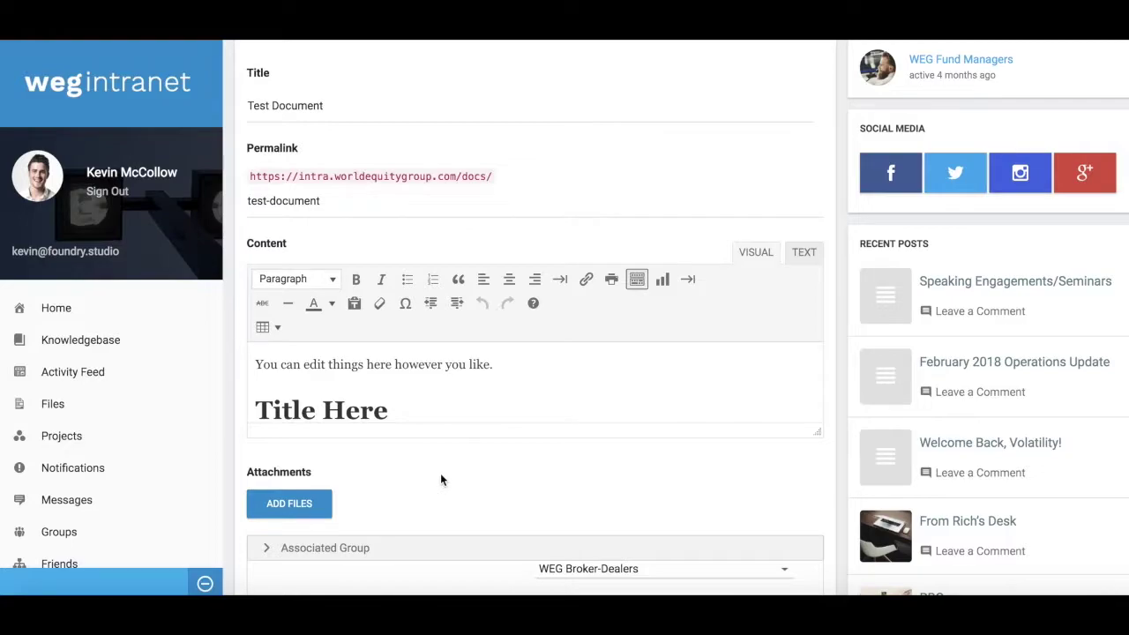
{"action": "scroll", "coordinate": [462, 469], "scroll_direction": "up", "scroll_amount": 3}
{"action": "left_click", "coordinate": [335, 264]}
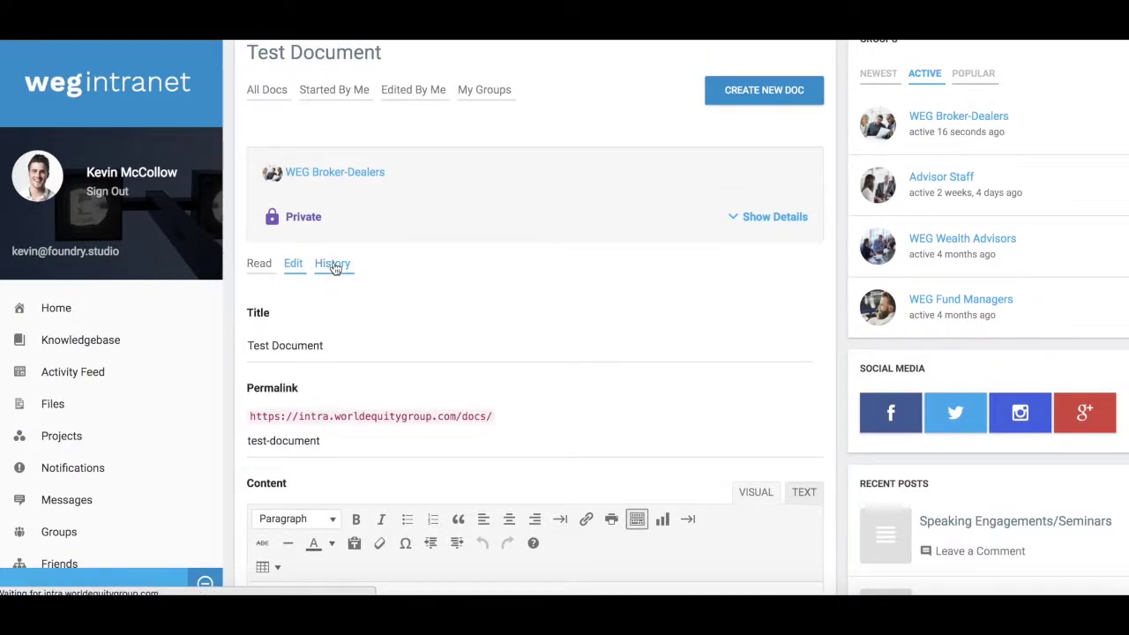
Review the single May 5, 2018 revision with its details, then return to the Edit tab
{"action": "scroll", "coordinate": [426, 360], "scroll_direction": "down", "scroll_amount": 2}
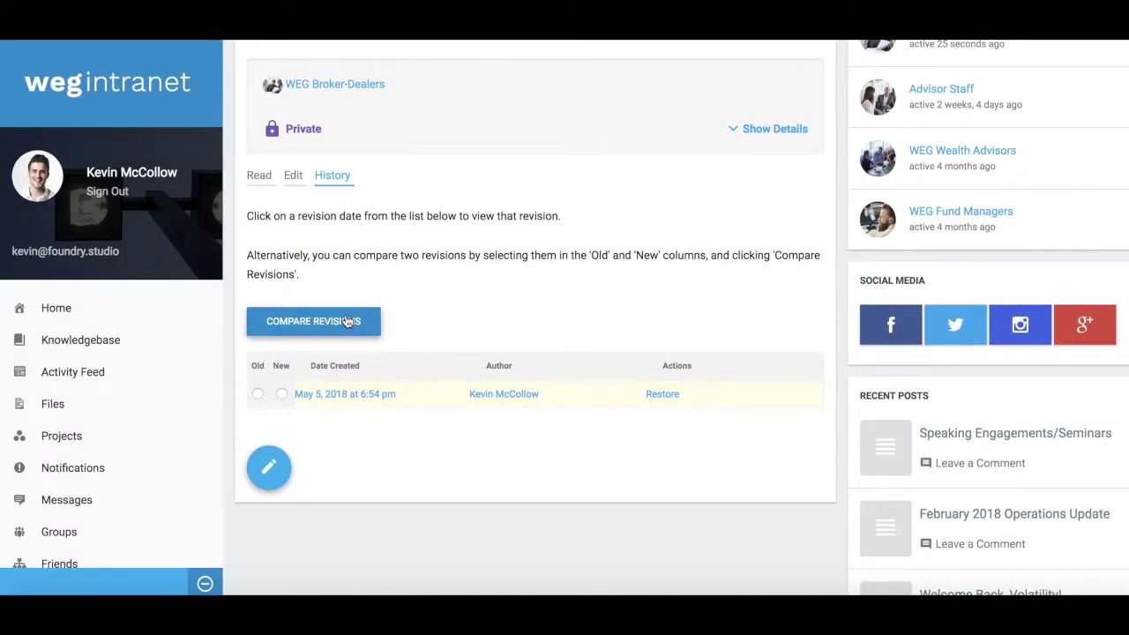
{"action": "scroll", "coordinate": [736, 253], "scroll_direction": "up", "scroll_amount": 2}
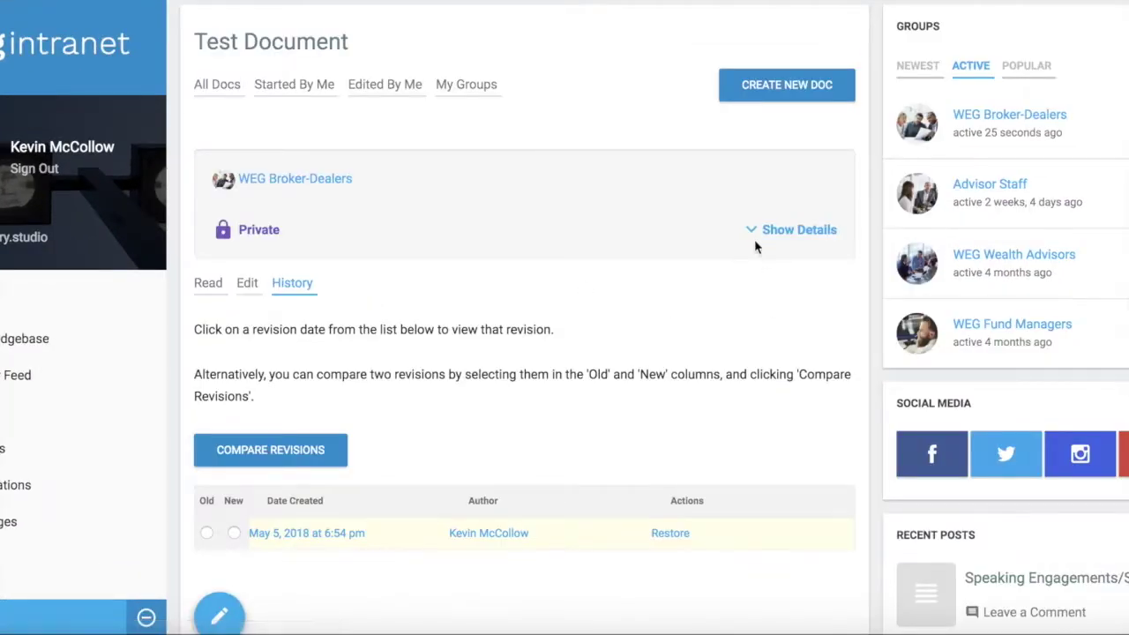
{"action": "left_click", "coordinate": [736, 247]}
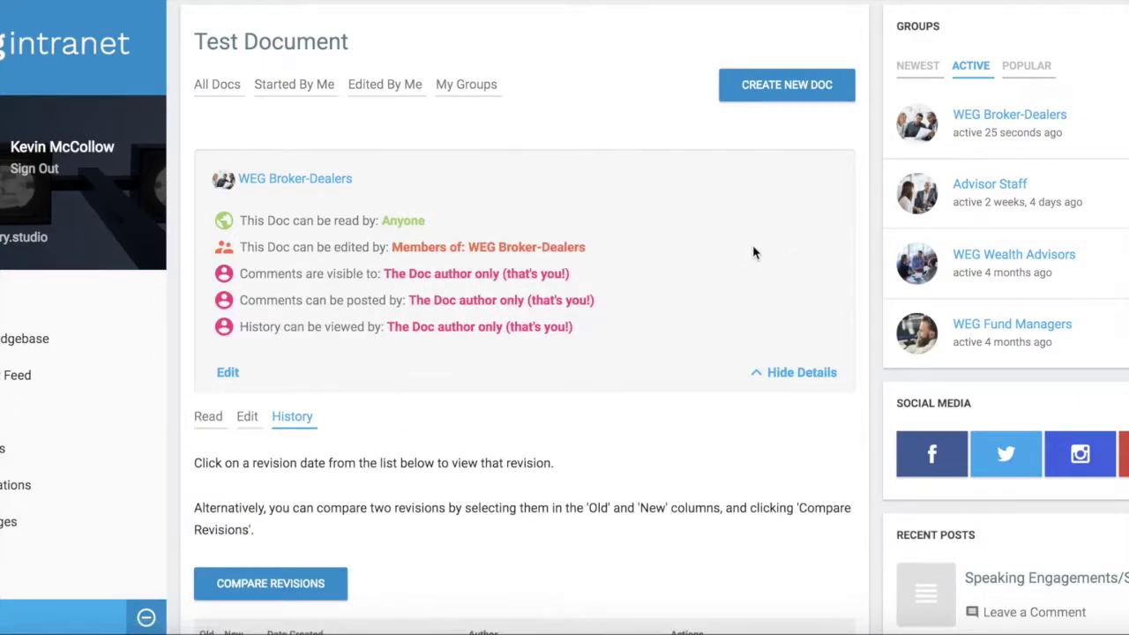
{"action": "left_click", "coordinate": [799, 372]}
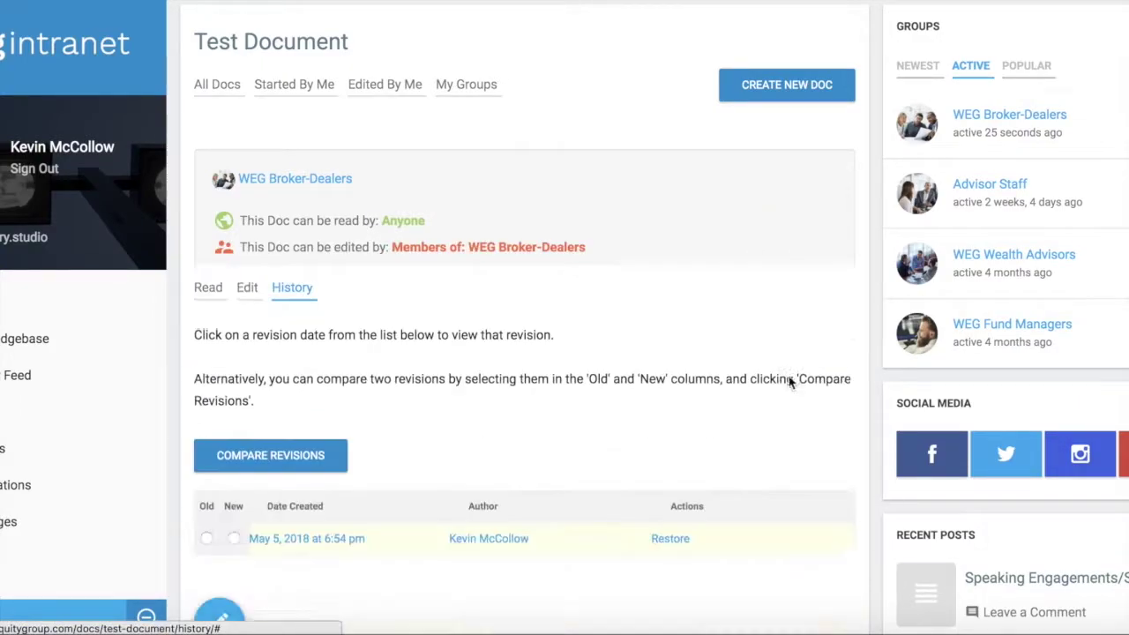
{"action": "scroll", "coordinate": [645, 296], "scroll_direction": "down", "scroll_amount": 1}
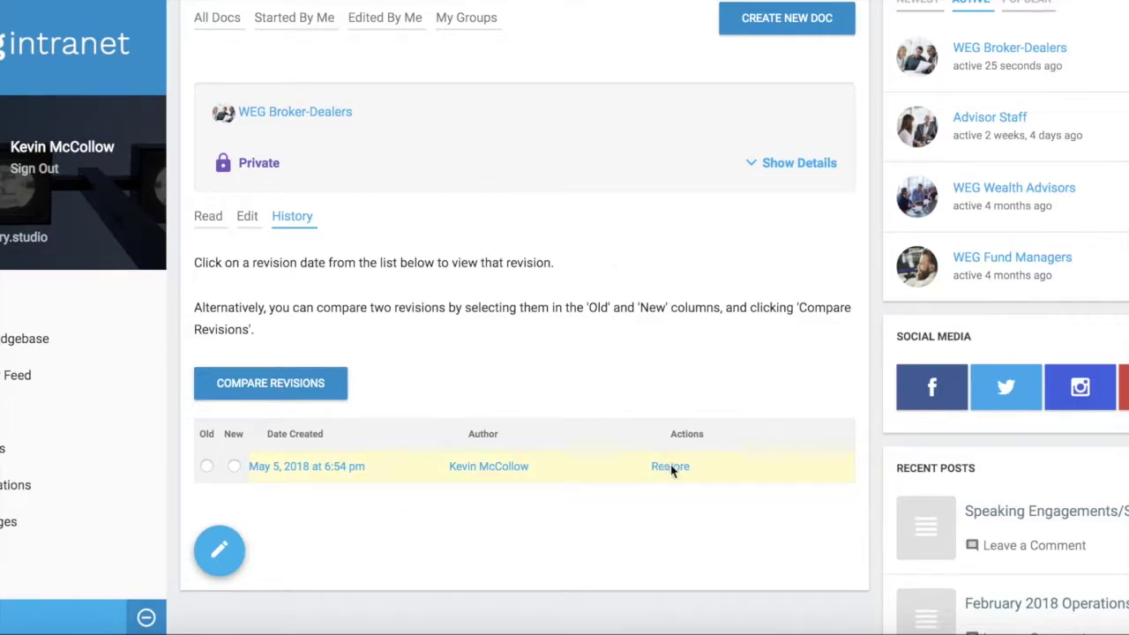
{"action": "left_click", "coordinate": [250, 227]}
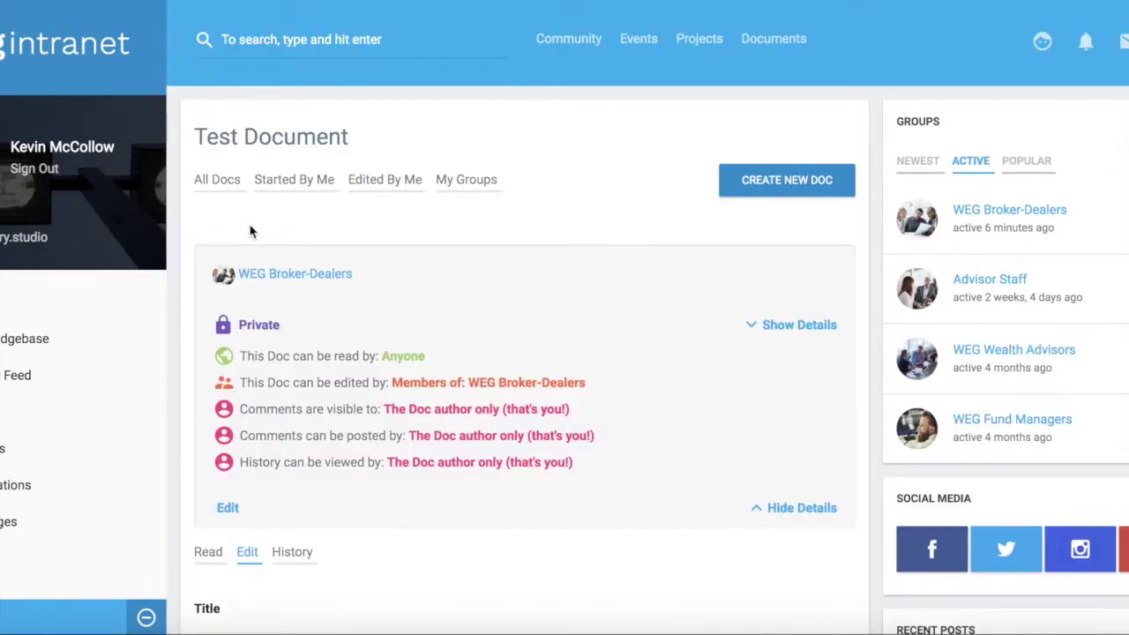
Replace the 'Title Here' heading text with 'Editing this title to show change'
{"action": "scroll", "coordinate": [510, 441], "scroll_direction": "down", "scroll_amount": 10}
{"action": "scroll", "coordinate": [501, 459], "scroll_direction": "down", "scroll_amount": 1}
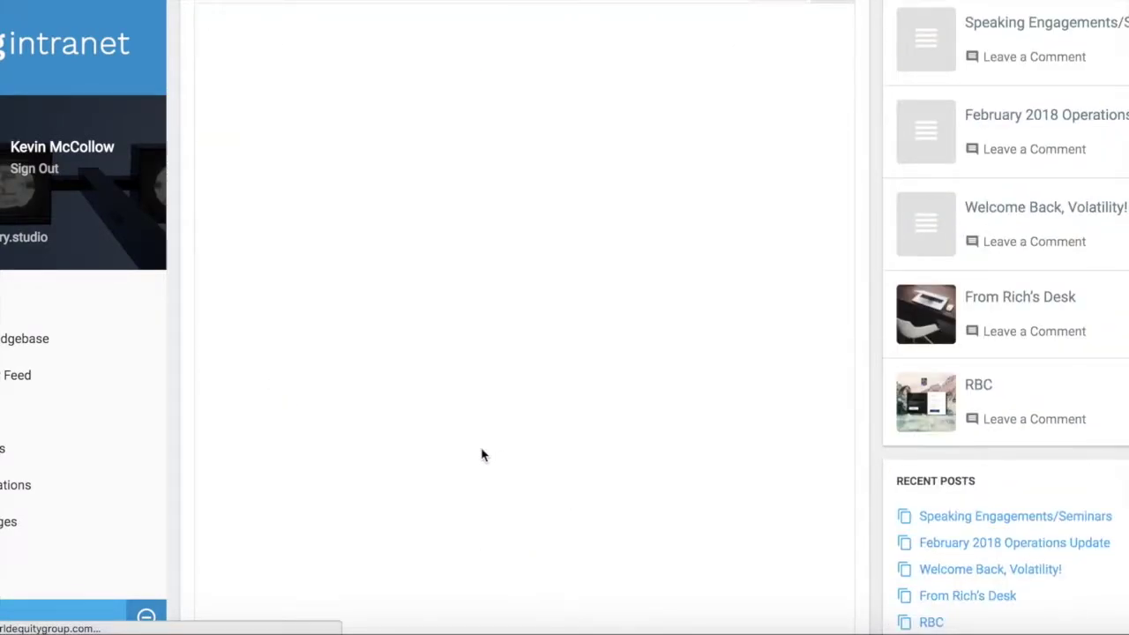
{"action": "scroll", "coordinate": [481, 453], "scroll_direction": "up", "scroll_amount": 2}
{"action": "left_click", "coordinate": [441, 298]}
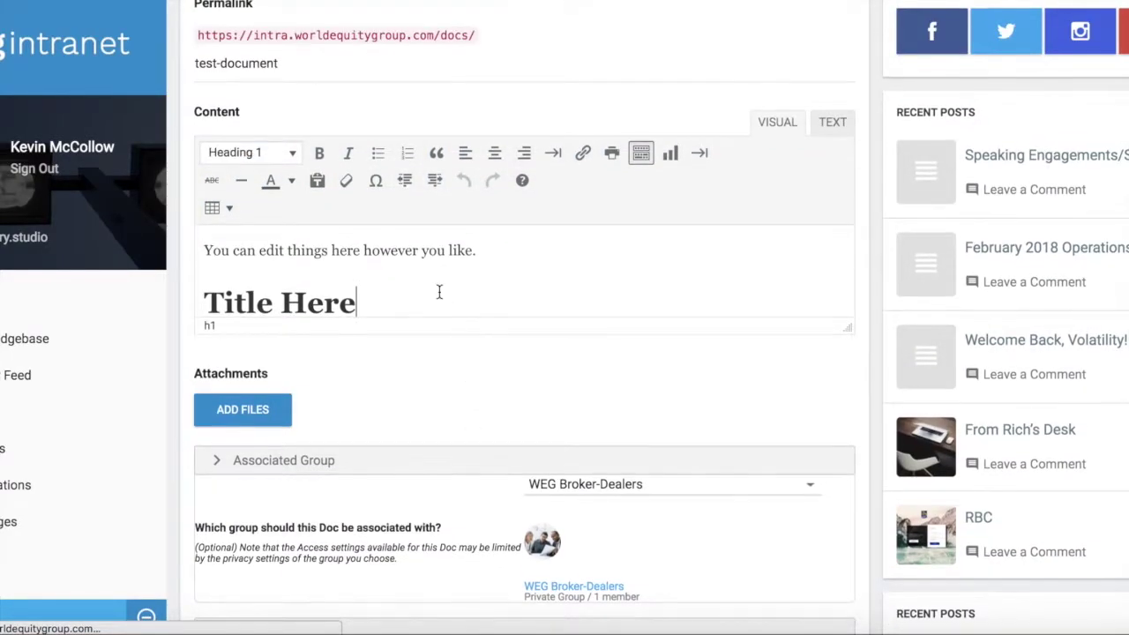
{"action": "left_click_drag", "start_coordinate": [421, 302], "coordinate": [190, 295]}
{"action": "type", "text": "Ed"}
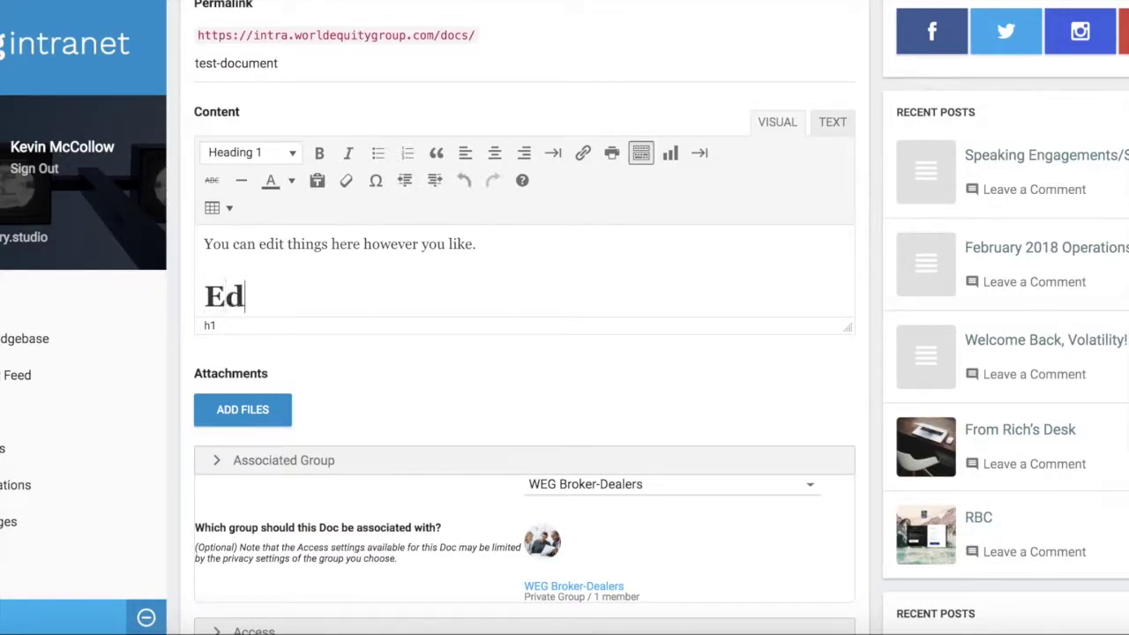
{"action": "type", "text": "iting this title to show change"}
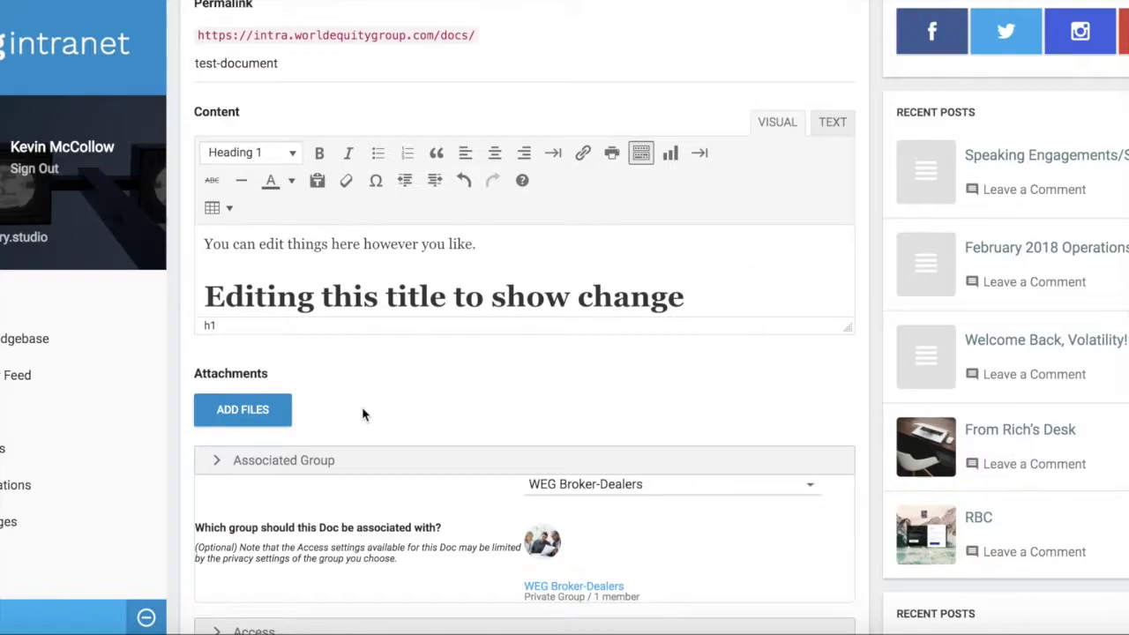
{"action": "scroll", "coordinate": [363, 414], "scroll_direction": "down", "scroll_amount": 3}
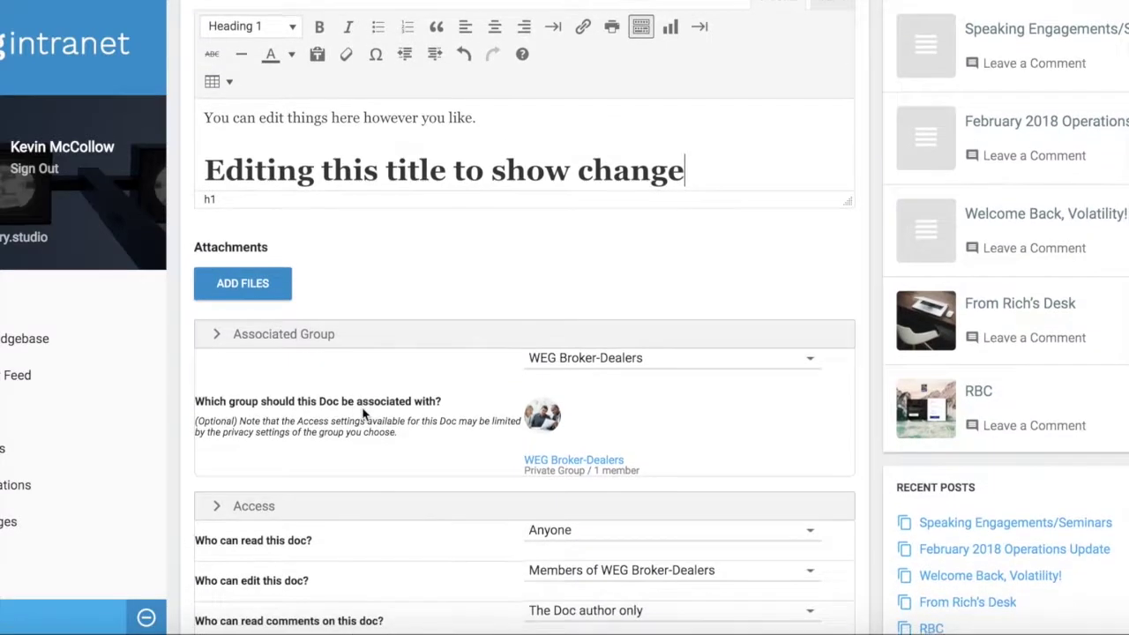
Attach archives.jpg from the Documents folder to the doc
{"action": "left_click", "coordinate": [243, 285]}
{"action": "left_click", "coordinate": [22, 115]}
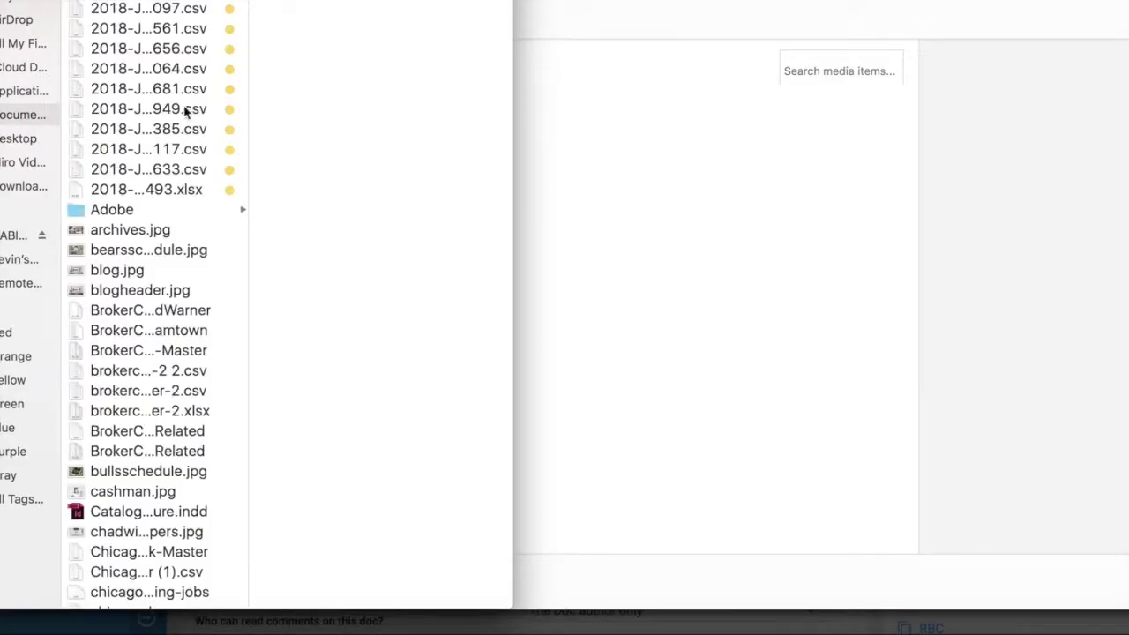
{"action": "left_click", "coordinate": [152, 247]}
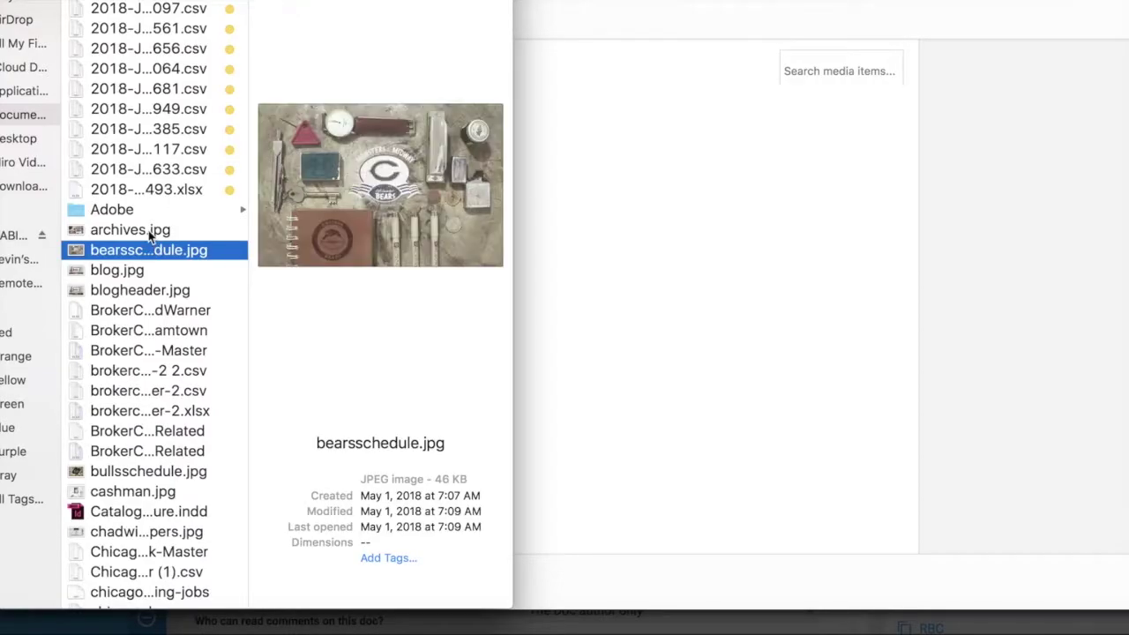
{"action": "left_click", "coordinate": [147, 230]}
{"action": "left_click_drag", "start_coordinate": [139, 235], "coordinate": [693, 304]}
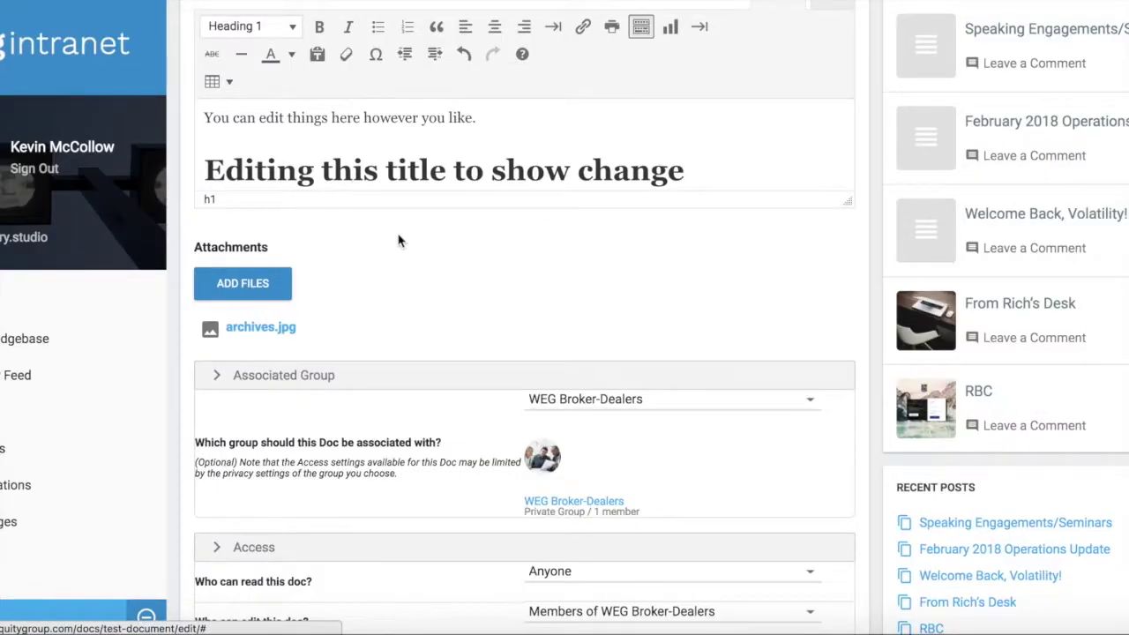
Upload the ChicagoDemographicTargeting-Linkedin xlsx spreadsheet as another attachment
{"action": "left_click", "coordinate": [245, 288]}
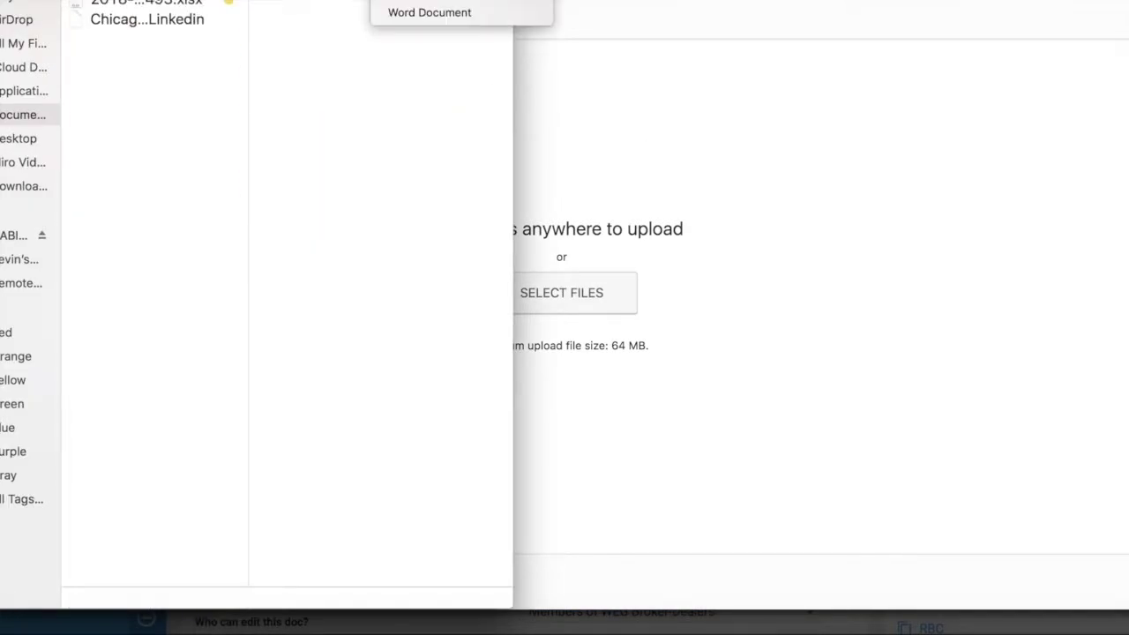
{"action": "left_click", "coordinate": [147, 18]}
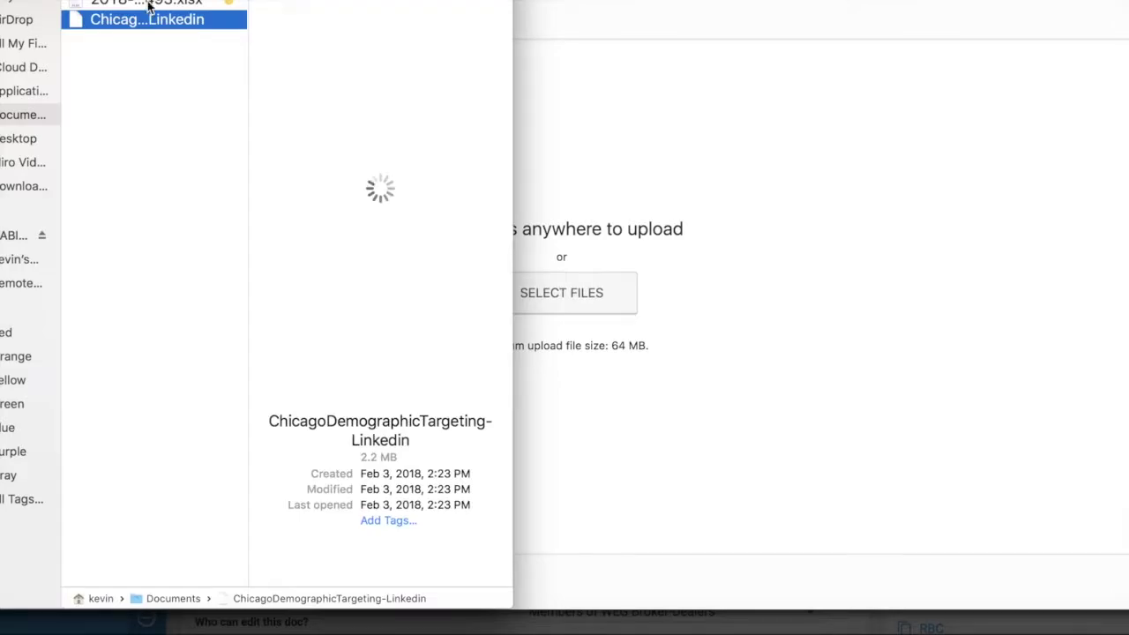
{"action": "left_click", "coordinate": [146, 5]}
{"action": "left_click_drag", "start_coordinate": [145, 4], "coordinate": [710, 243]}
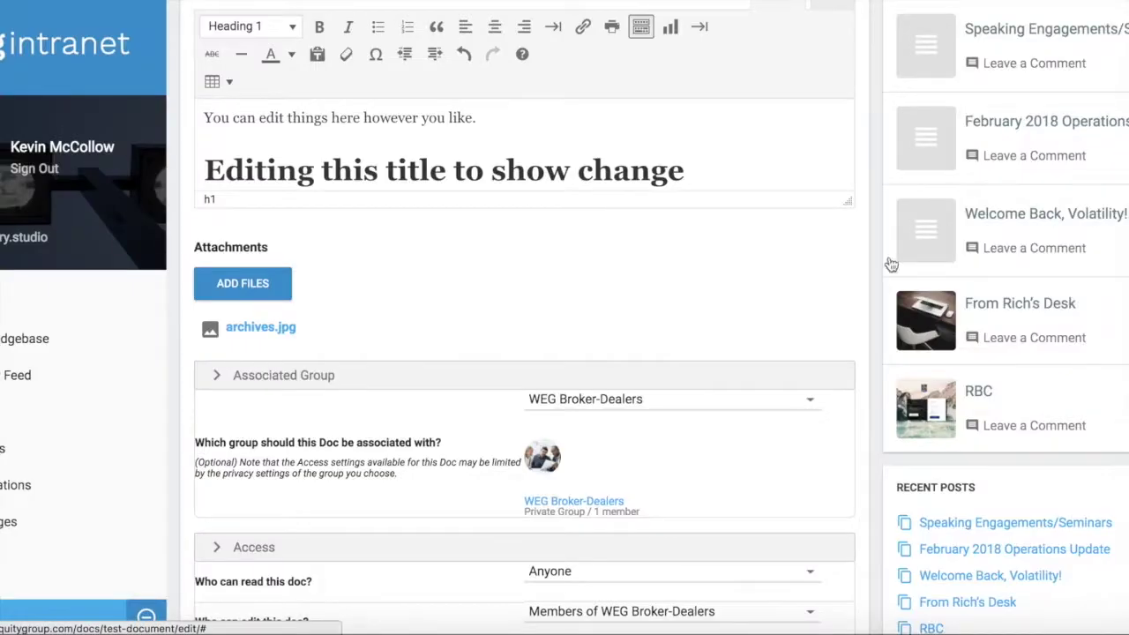
Restrict editing of the doc to admins and mods of WEG Broker-Dealers and save
{"action": "scroll", "coordinate": [607, 305], "scroll_direction": "down", "scroll_amount": 5}
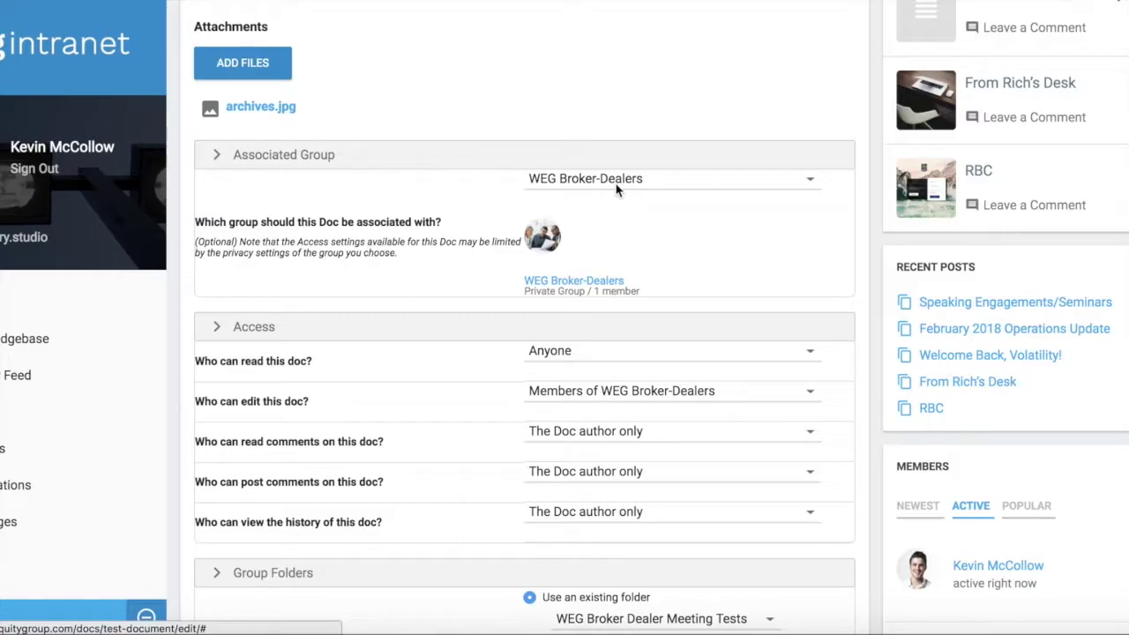
{"action": "left_click", "coordinate": [579, 391]}
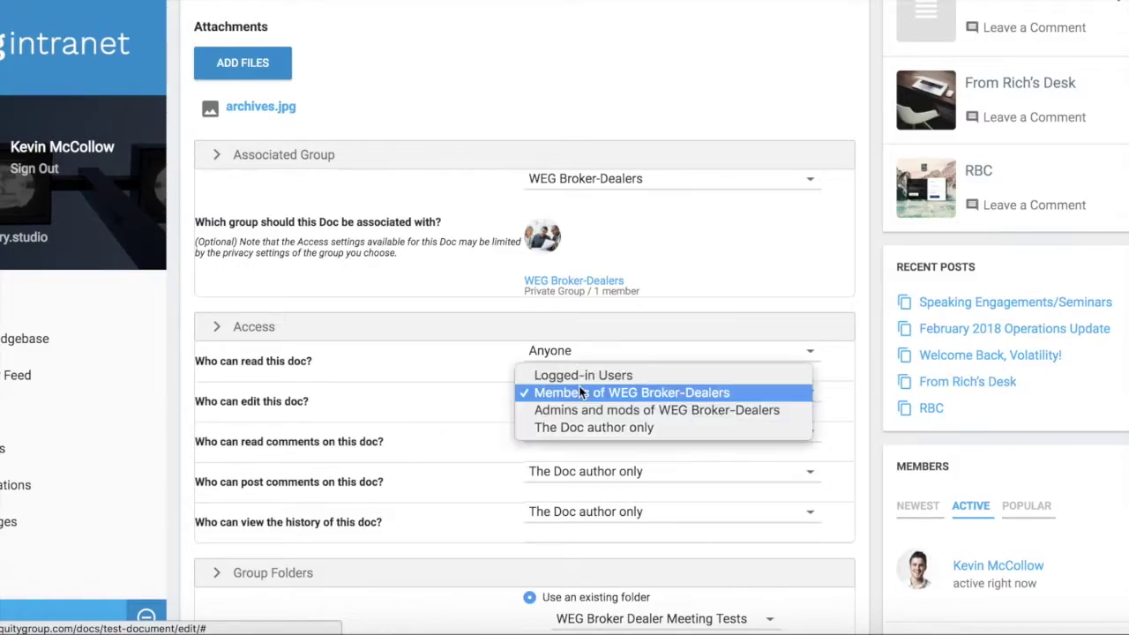
{"action": "left_click", "coordinate": [583, 409]}
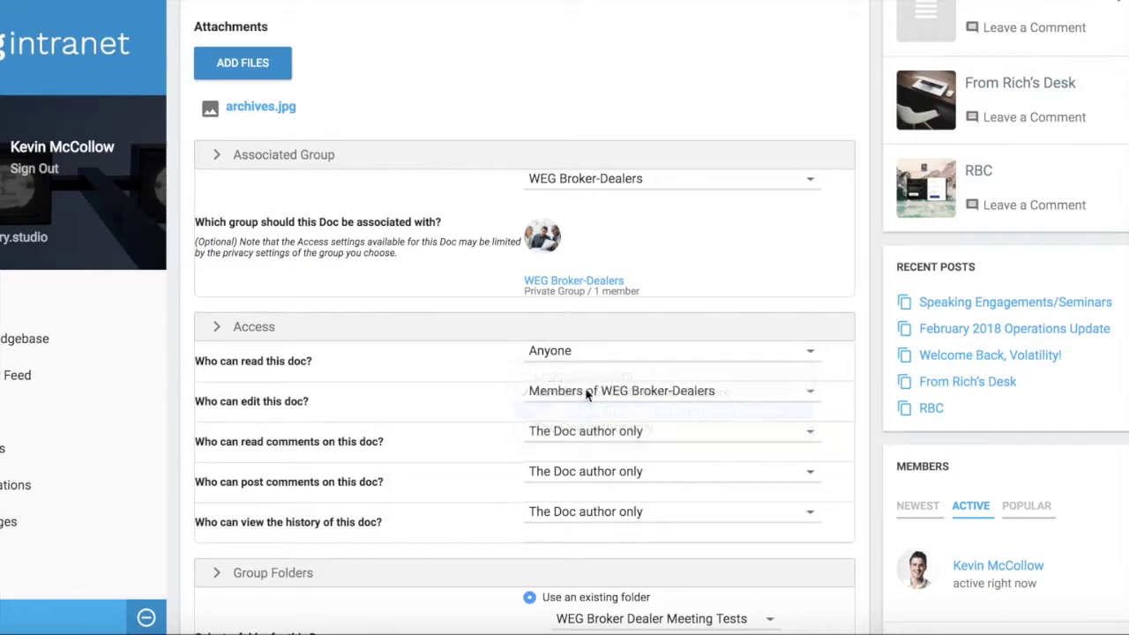
{"action": "scroll", "coordinate": [589, 355], "scroll_direction": "down", "scroll_amount": 3}
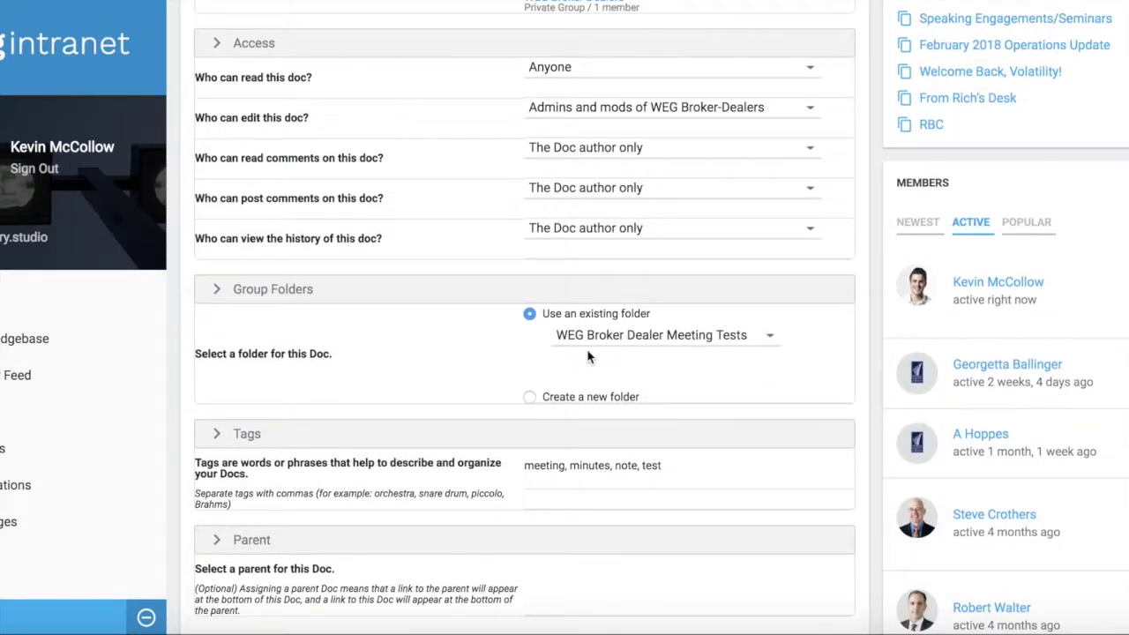
{"action": "scroll", "coordinate": [590, 356], "scroll_direction": "down", "scroll_amount": 3}
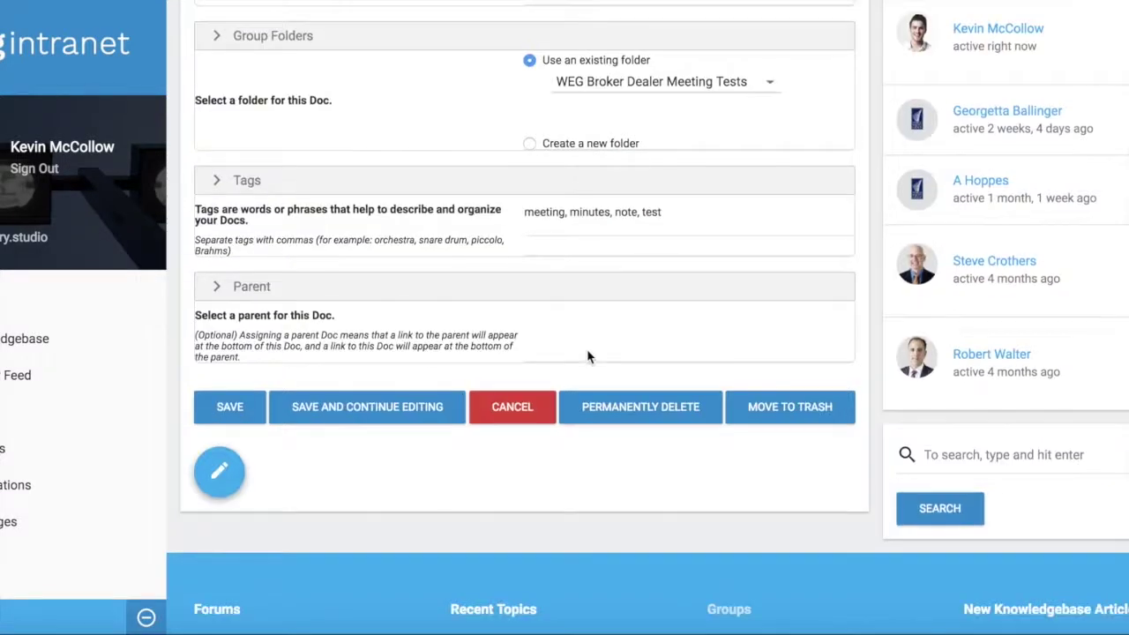
{"action": "right_click", "coordinate": [589, 357]}
{"action": "left_click", "coordinate": [543, 361]}
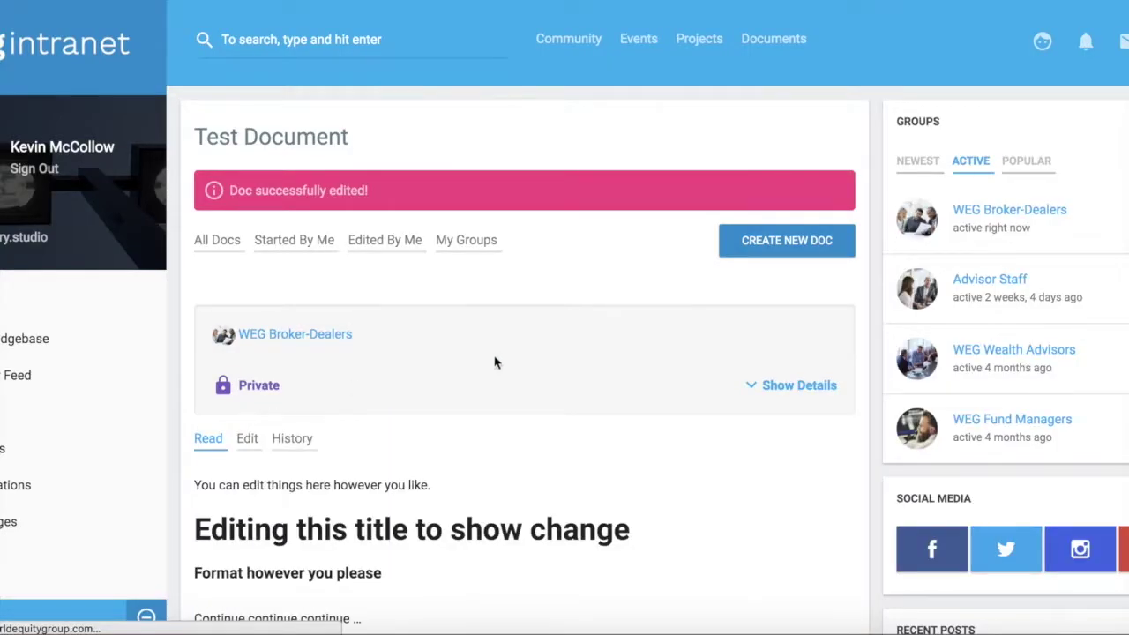
Check the doc's permission details, then open History showing the 7:02 pm and 6:54 pm revisions
{"action": "left_click", "coordinate": [776, 386]}
{"action": "scroll", "coordinate": [656, 369], "scroll_direction": "down", "scroll_amount": 1}
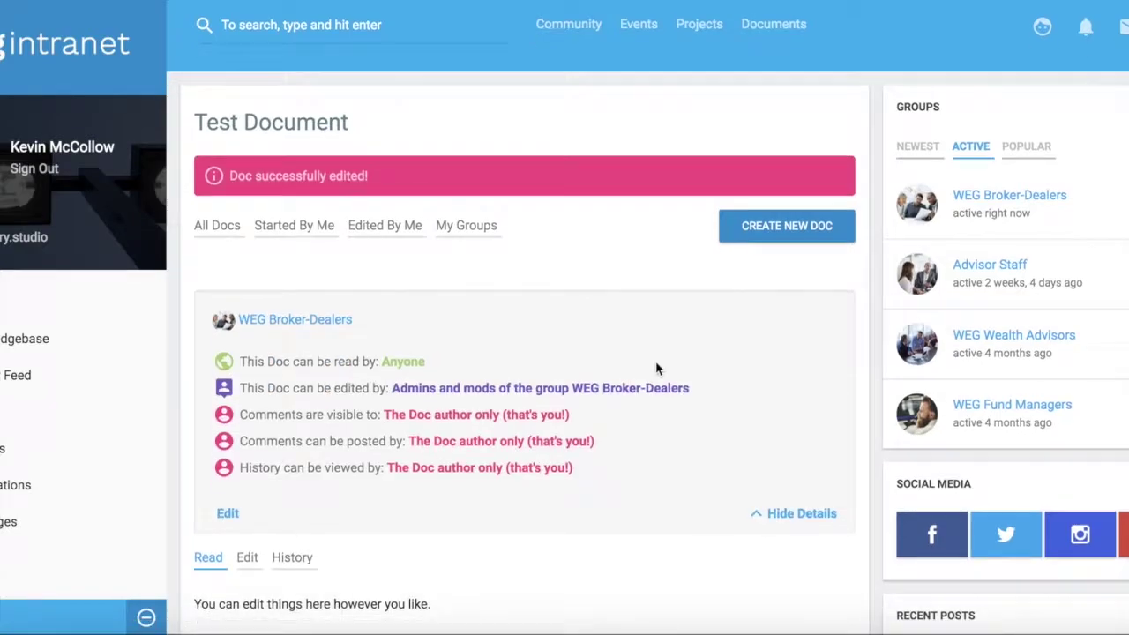
{"action": "scroll", "coordinate": [655, 368], "scroll_direction": "down", "scroll_amount": 4}
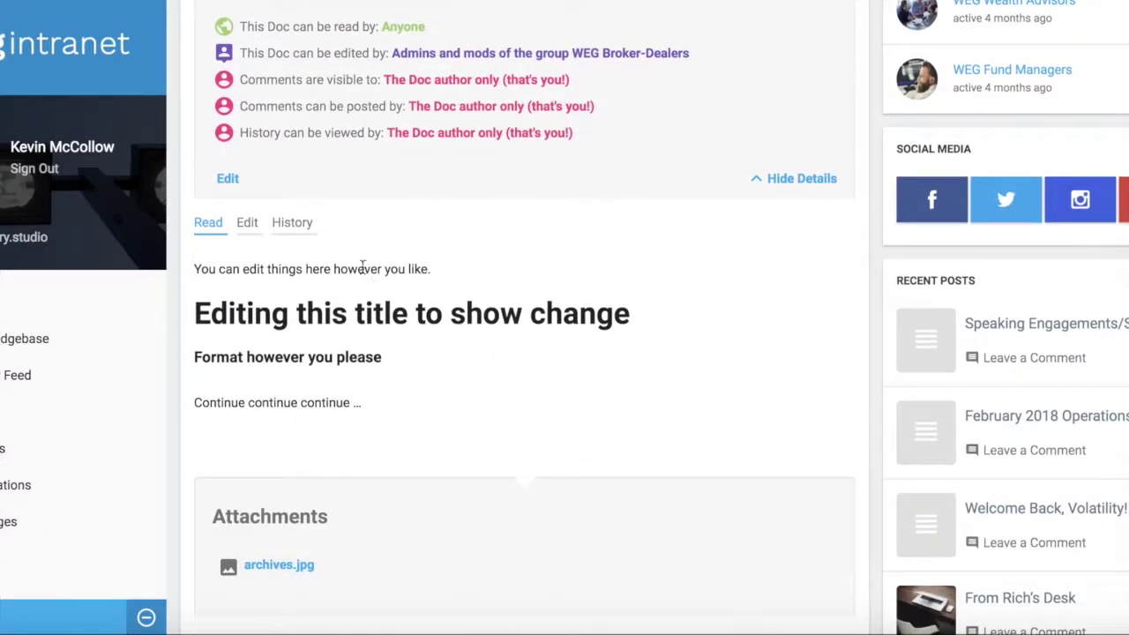
{"action": "left_click", "coordinate": [292, 222]}
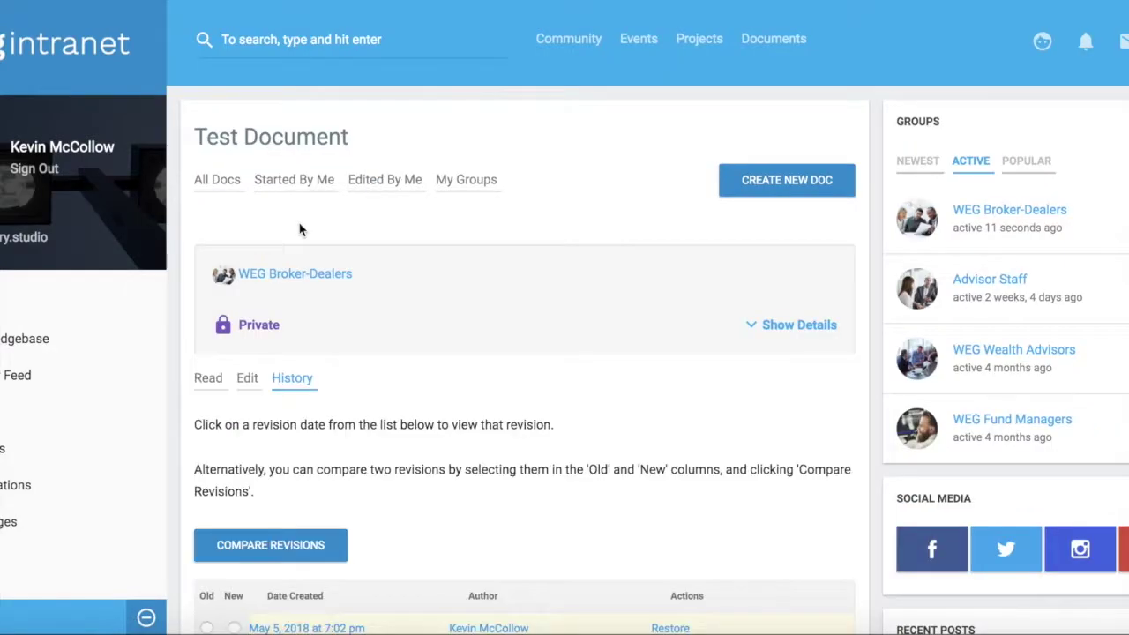
{"action": "scroll", "coordinate": [300, 230], "scroll_direction": "down", "scroll_amount": 3}
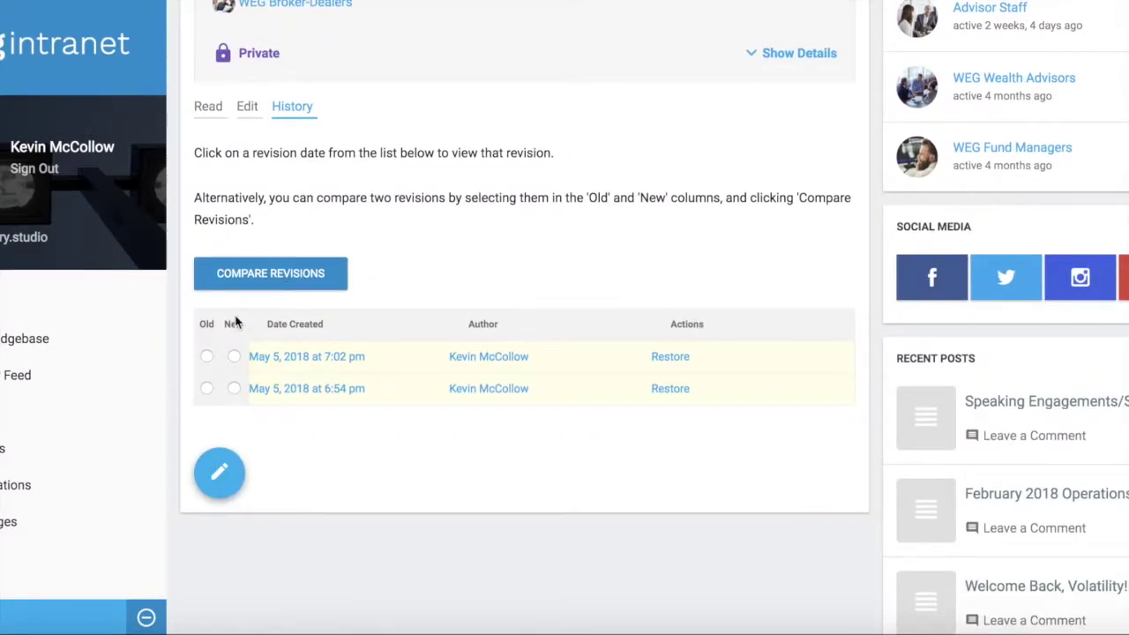
{"action": "left_click", "coordinate": [309, 279]}
Compare the 7:02 pm revision (old) against the 6:54 pm revision (new)
{"action": "scroll", "coordinate": [446, 380], "scroll_direction": "down", "scroll_amount": 2}
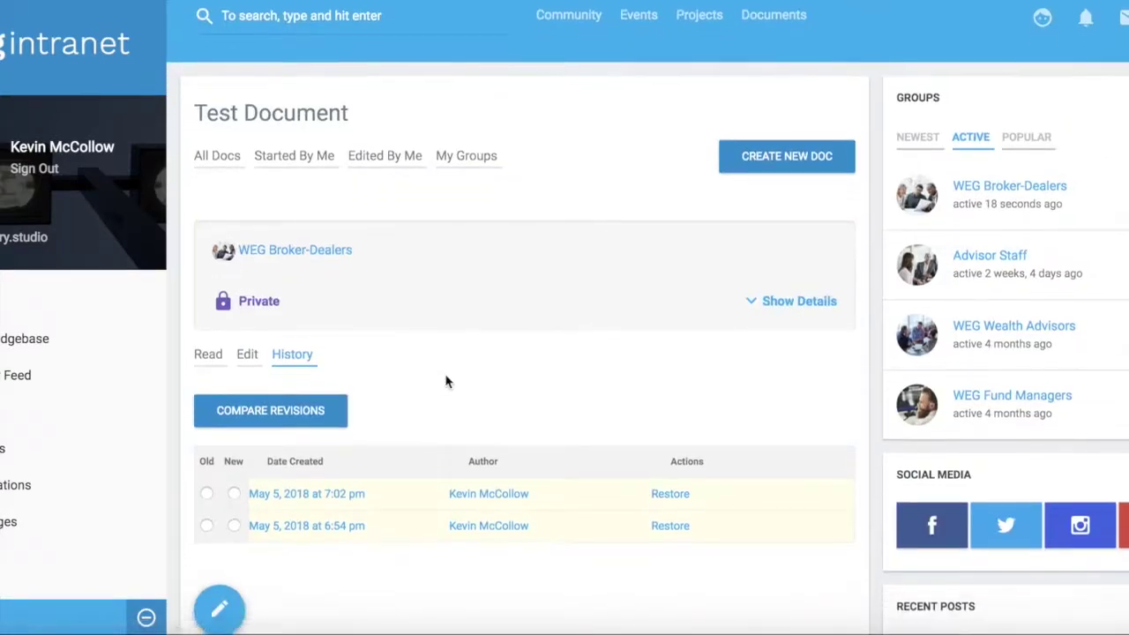
{"action": "left_click", "coordinate": [207, 441]}
{"action": "left_click", "coordinate": [234, 474]}
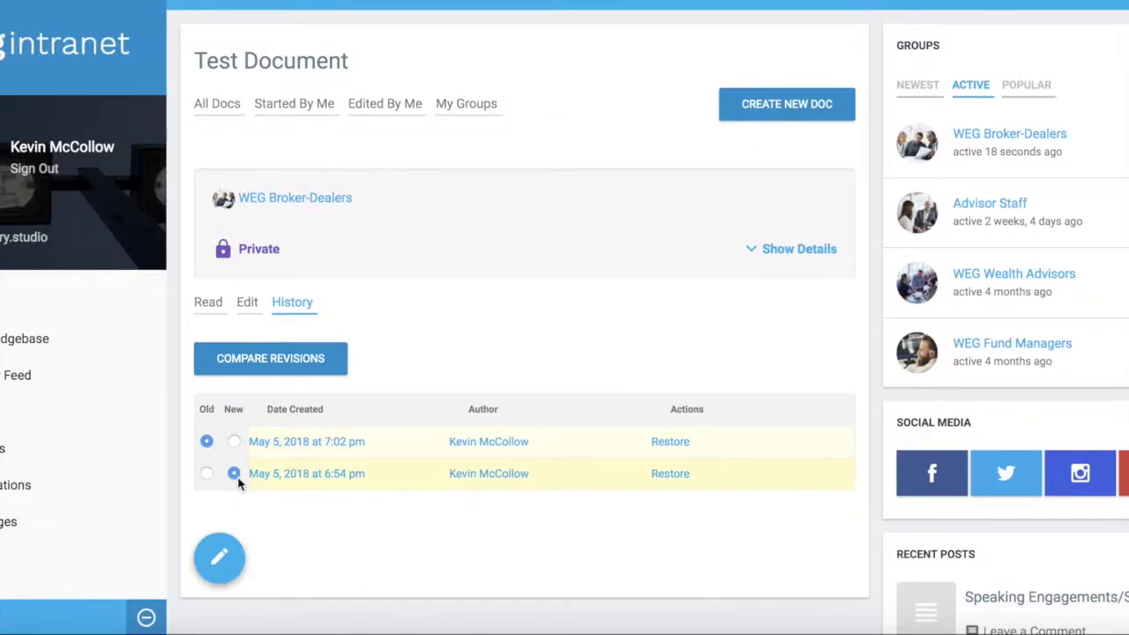
{"action": "left_click", "coordinate": [287, 373]}
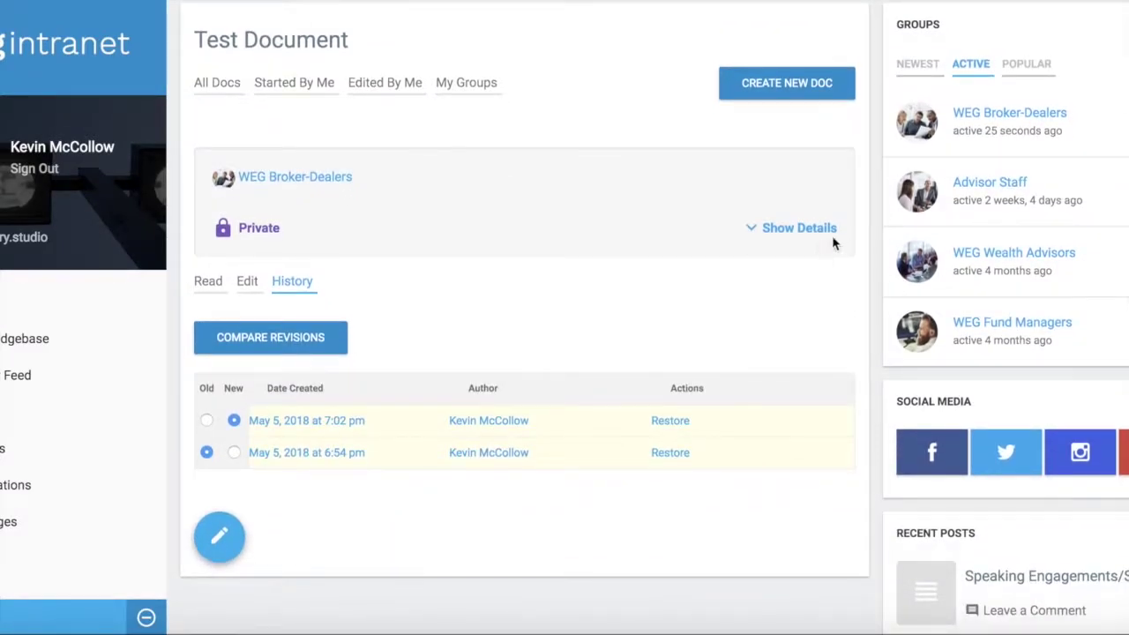
Restore the doc to the May 5, 2018 6:54 pm revision and confirm
{"action": "left_click", "coordinate": [825, 243]}
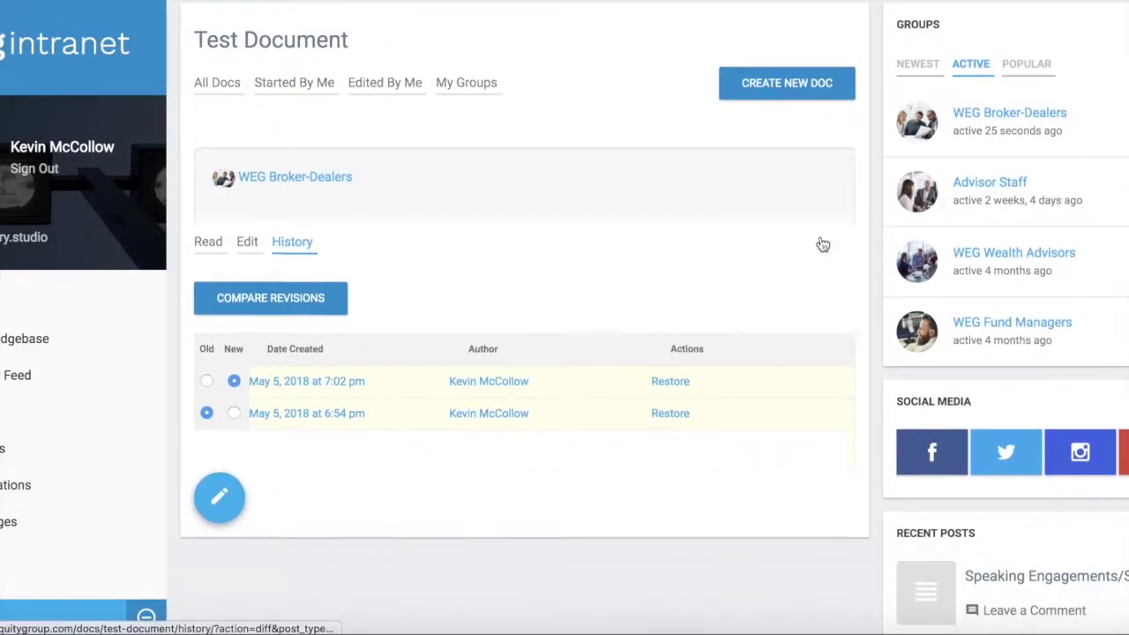
{"action": "scroll", "coordinate": [661, 401], "scroll_direction": "down", "scroll_amount": 4}
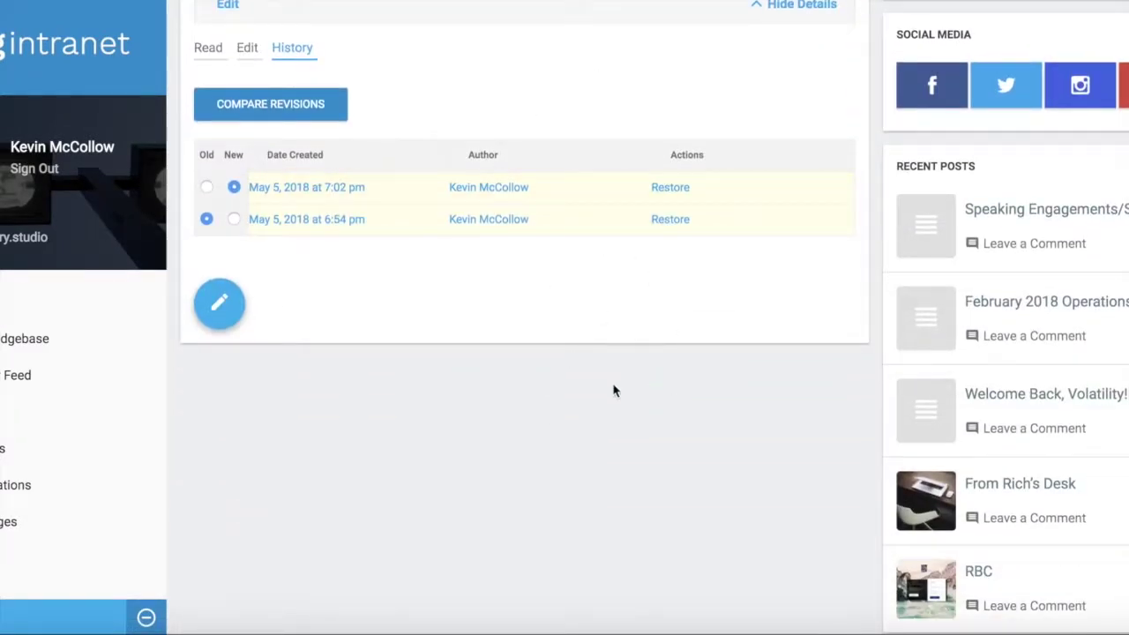
{"action": "left_click", "coordinate": [664, 219]}
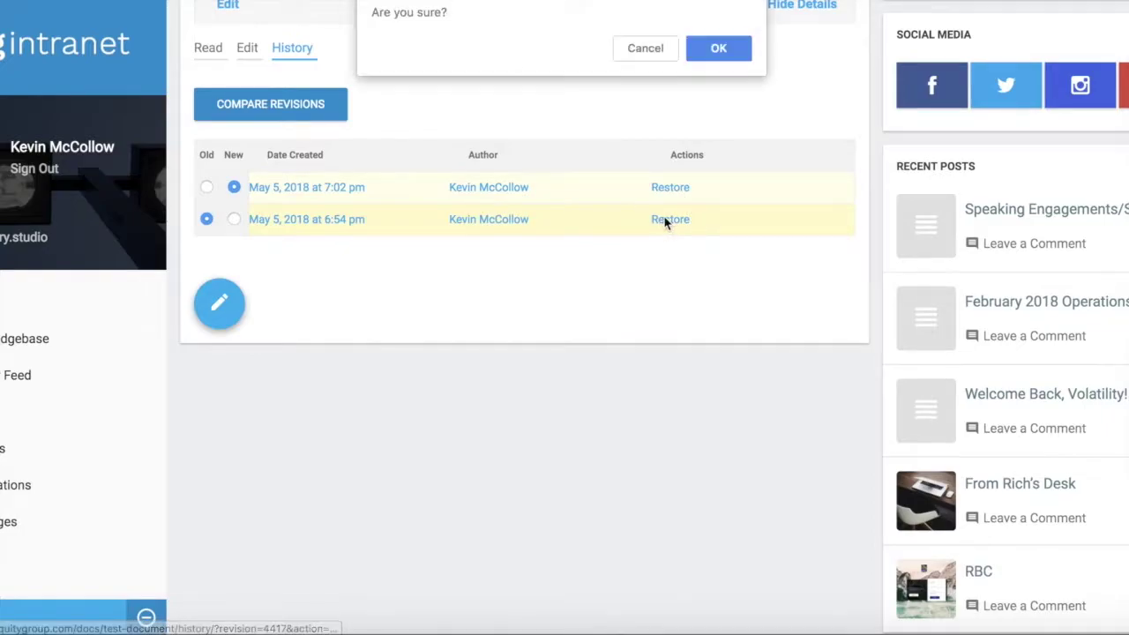
{"action": "left_click", "coordinate": [719, 49]}
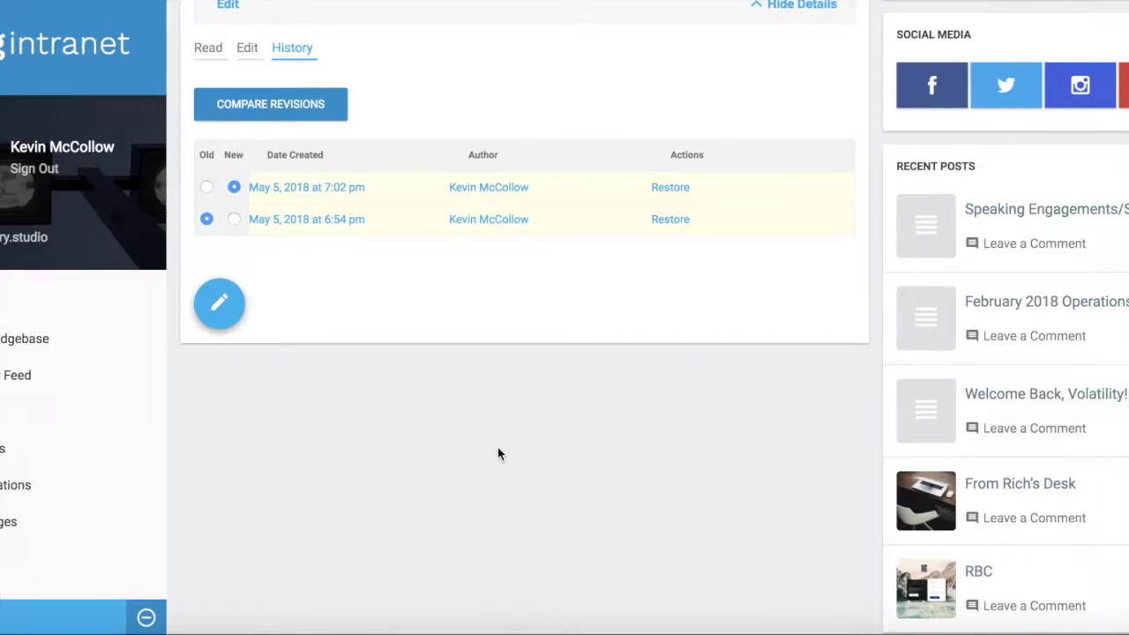
{"action": "scroll", "coordinate": [498, 453], "scroll_direction": "down", "scroll_amount": 3}
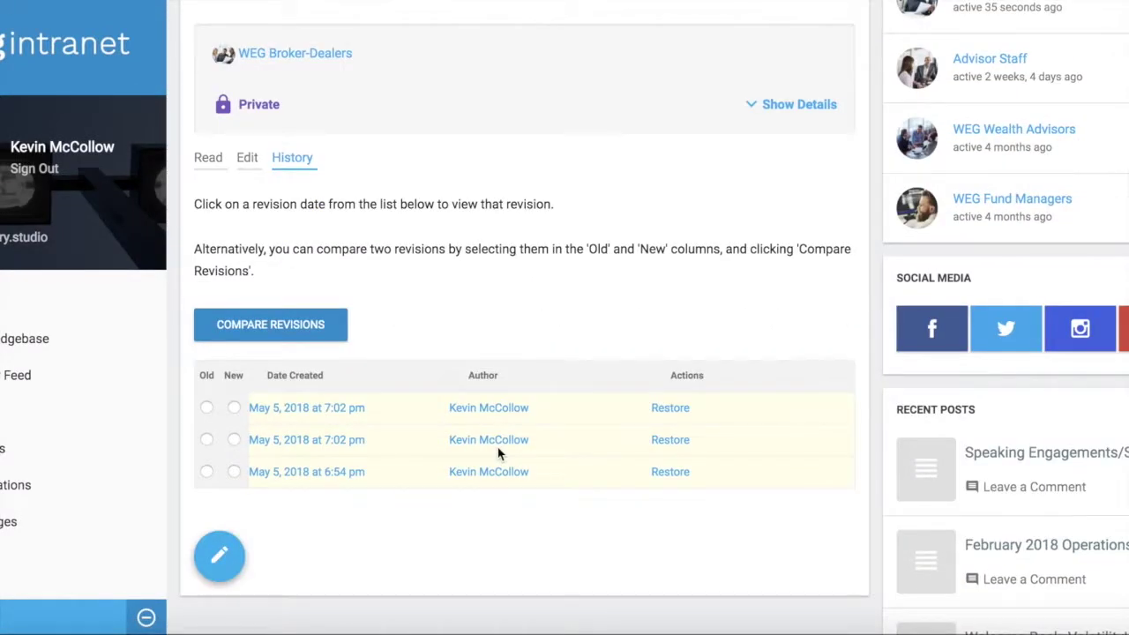
{"action": "scroll", "coordinate": [499, 453], "scroll_direction": "up", "scroll_amount": 3}
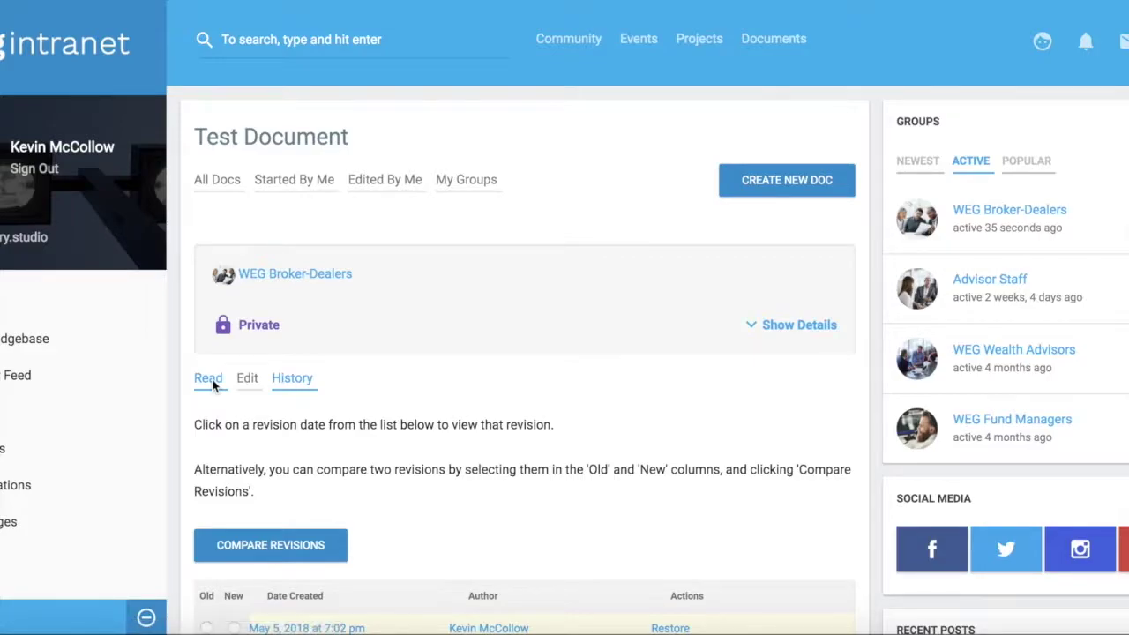
From the Read view, post the comment 'Modified slightly and attached a .jpg'
{"action": "left_click", "coordinate": [212, 378]}
{"action": "scroll", "coordinate": [397, 481], "scroll_direction": "down", "scroll_amount": 1}
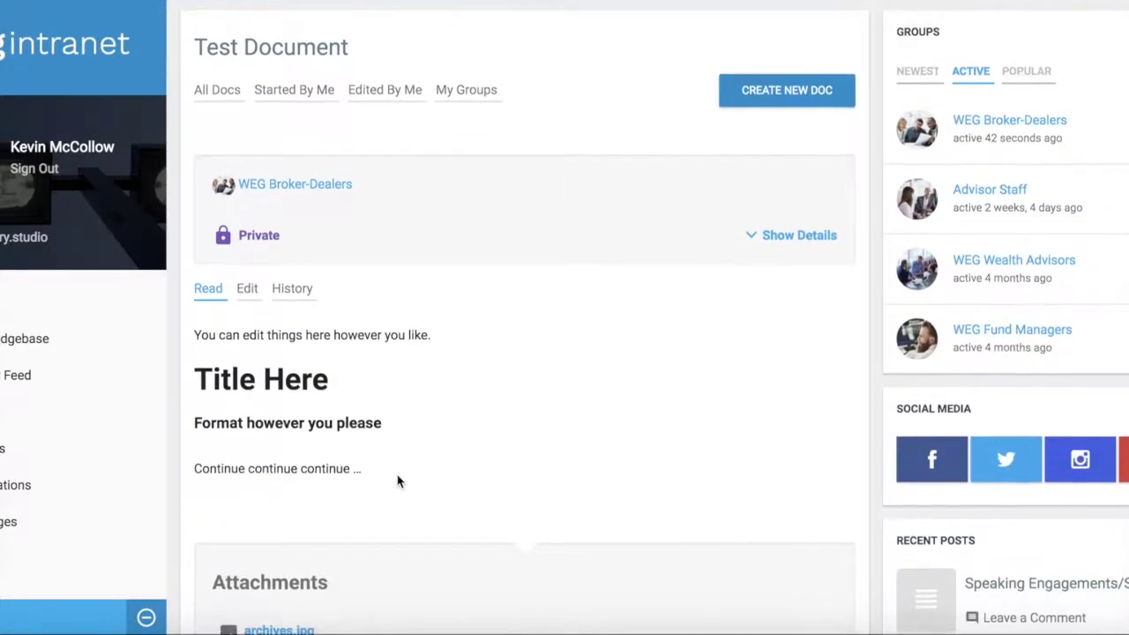
{"action": "scroll", "coordinate": [403, 418], "scroll_direction": "down", "scroll_amount": 5}
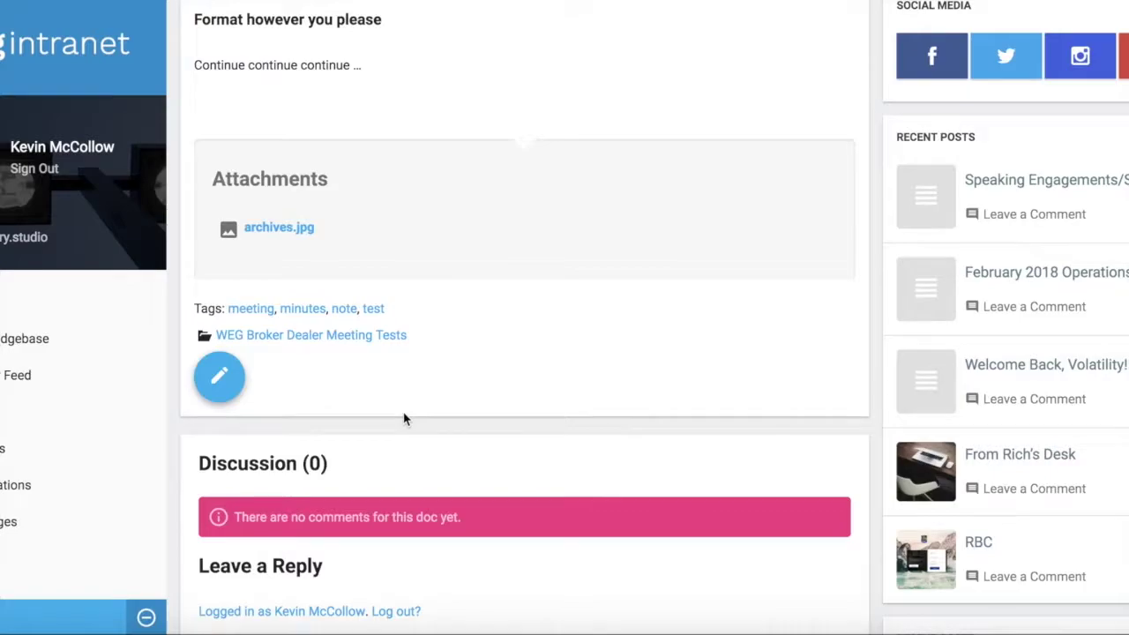
{"action": "scroll", "coordinate": [349, 257], "scroll_direction": "down", "scroll_amount": 4}
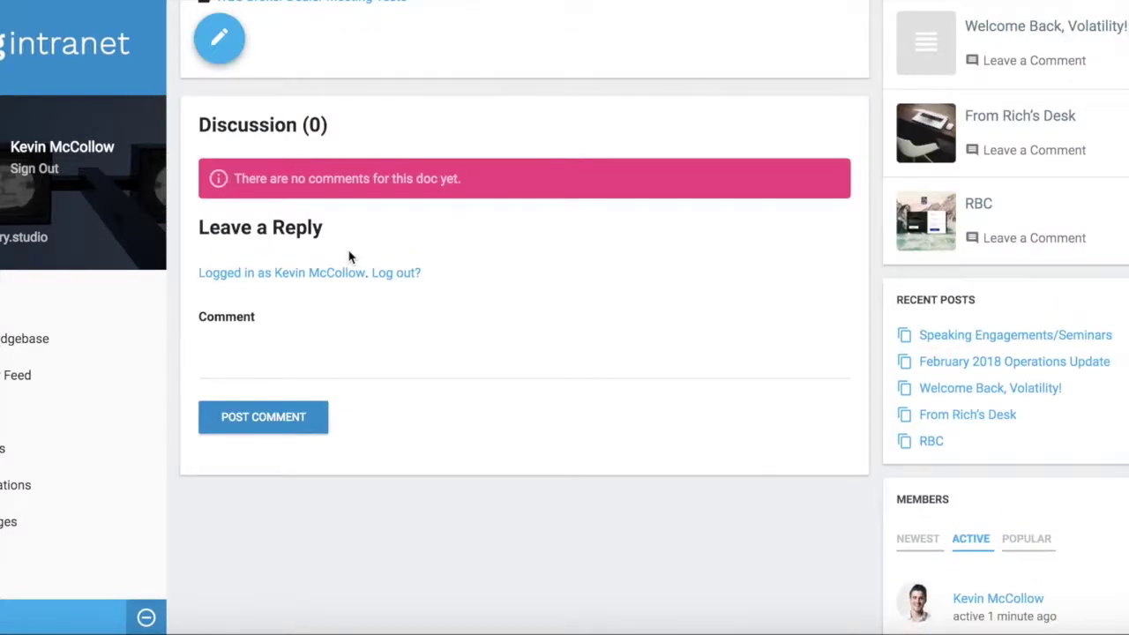
{"action": "left_click", "coordinate": [302, 368]}
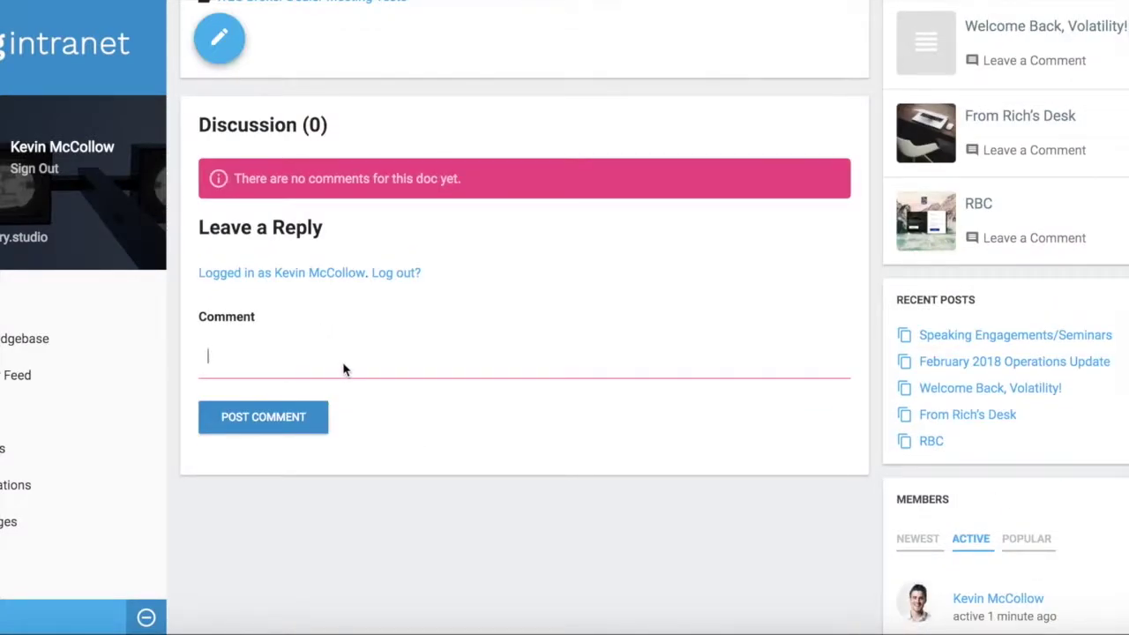
{"action": "type", "text": "Modified slightly and attac"}
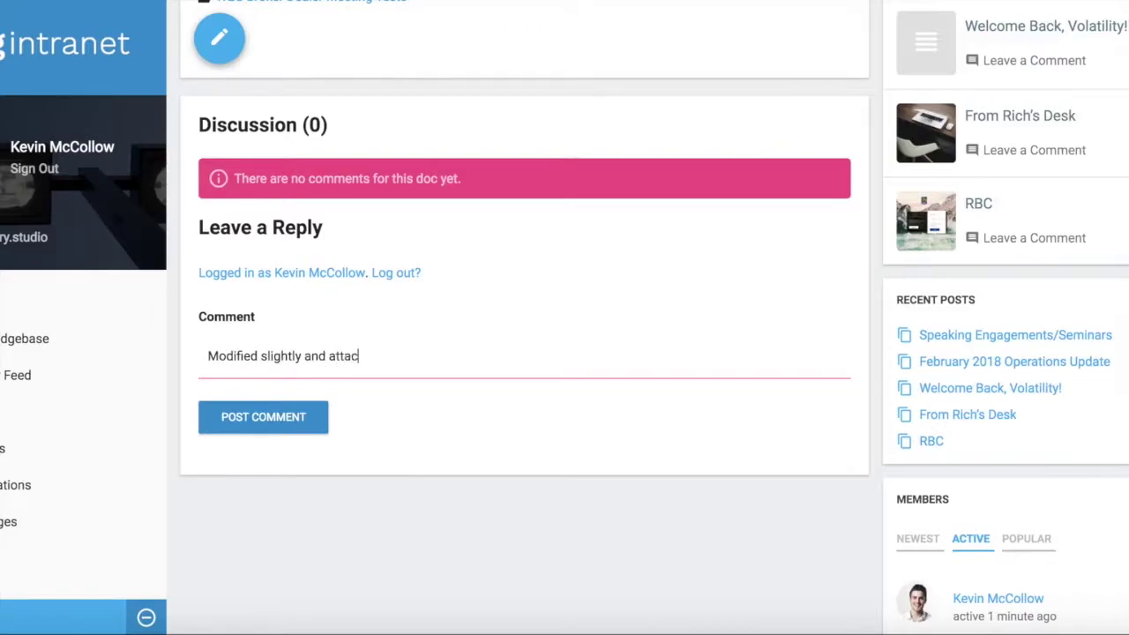
{"action": "type", "text": "hed a .jpg"}
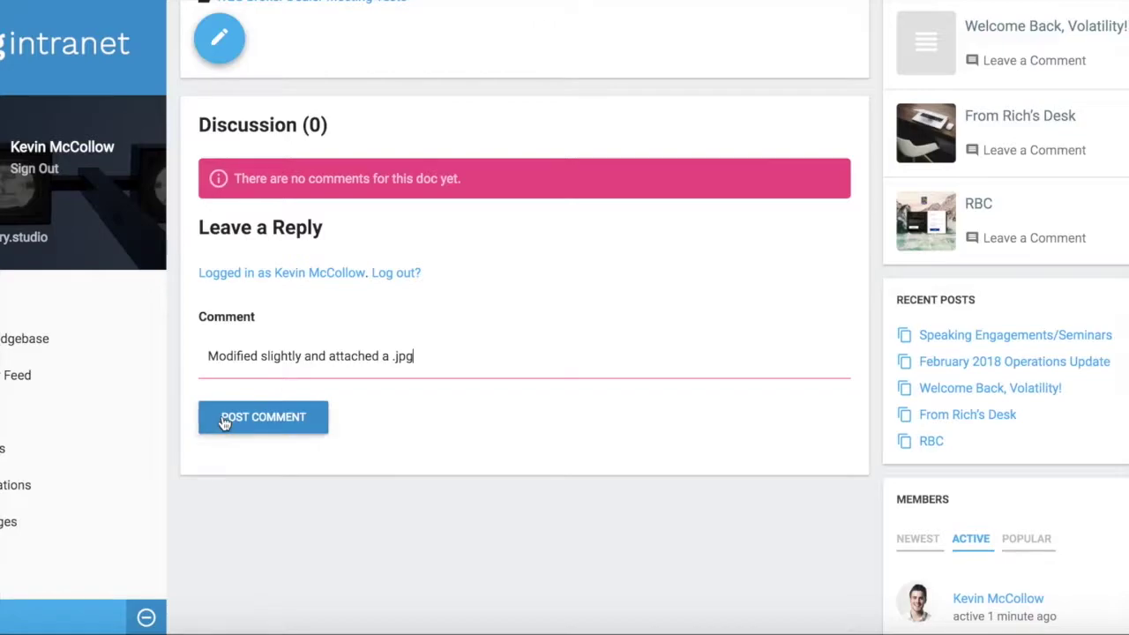
{"action": "left_click", "coordinate": [225, 418]}
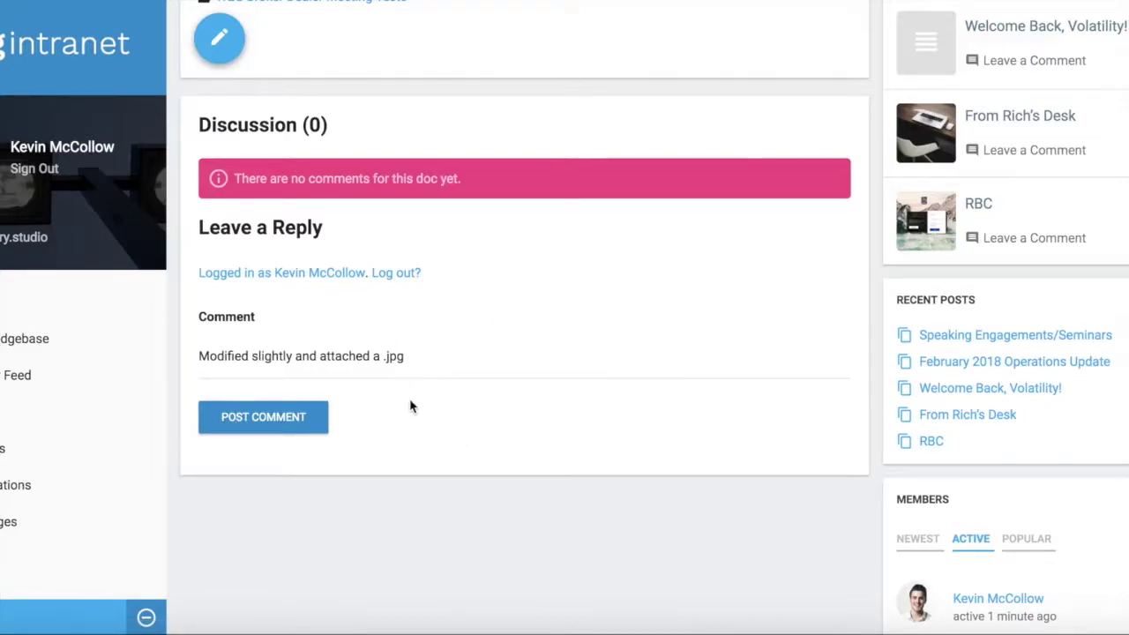
{"action": "scroll", "coordinate": [411, 406], "scroll_direction": "up", "scroll_amount": 5}
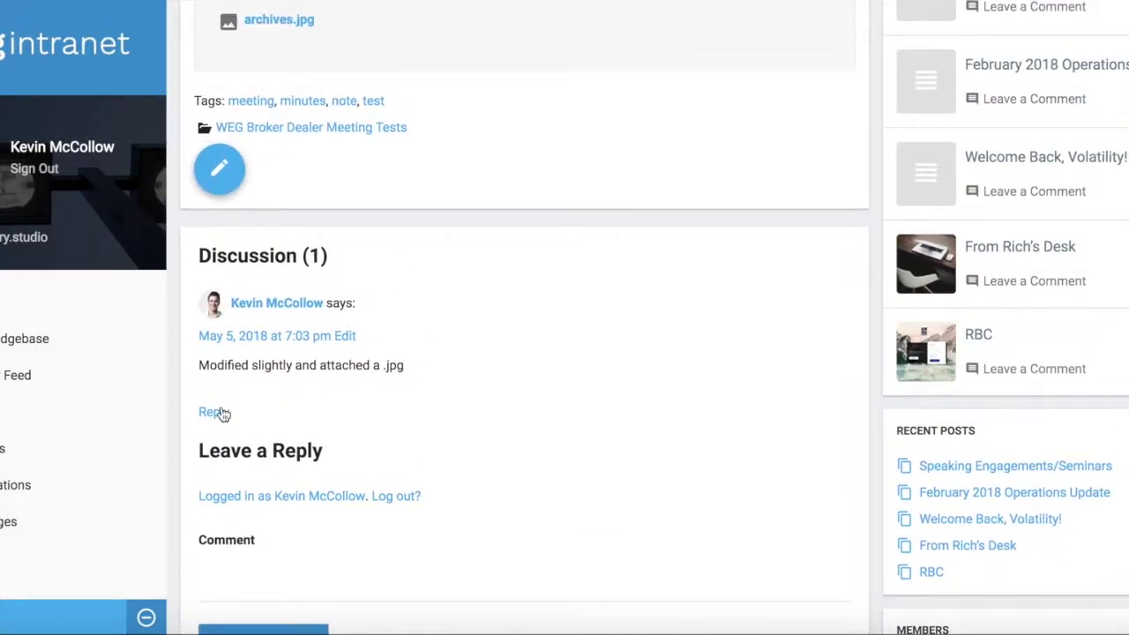
Begin a reply to the comment reading 'A peer could reply to this comment,'
{"action": "left_click", "coordinate": [221, 413]}
{"action": "type", "text": "A peer could reply to this comment"}
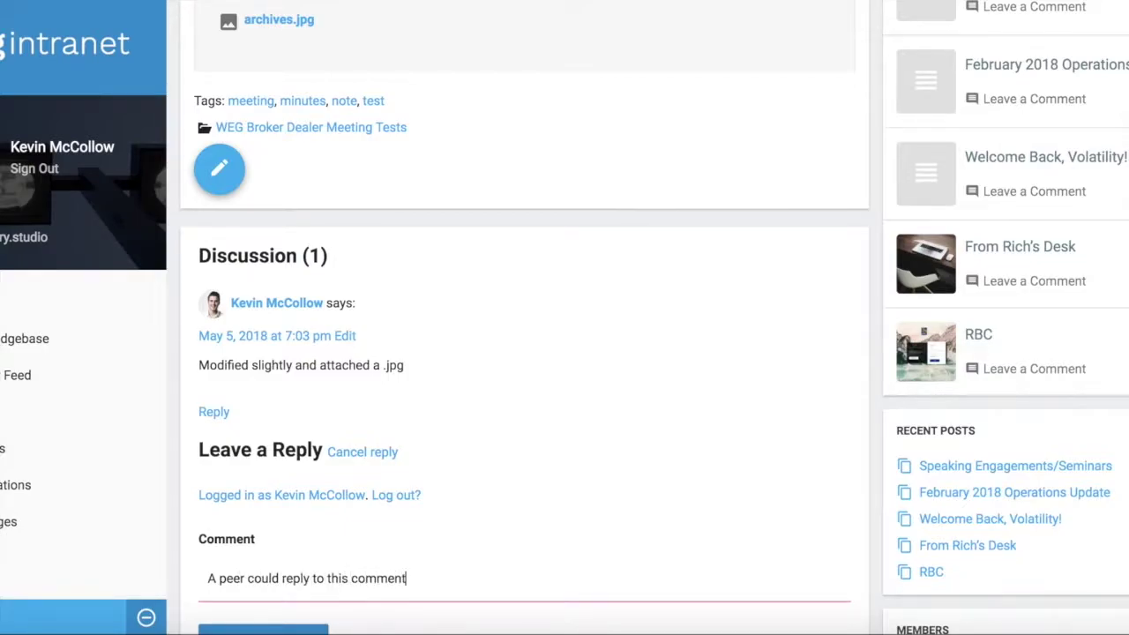
{"action": "scroll", "coordinate": [564, 353], "scroll_direction": "down", "scroll_amount": 2}
{"action": "type", "text": ", as they please."}
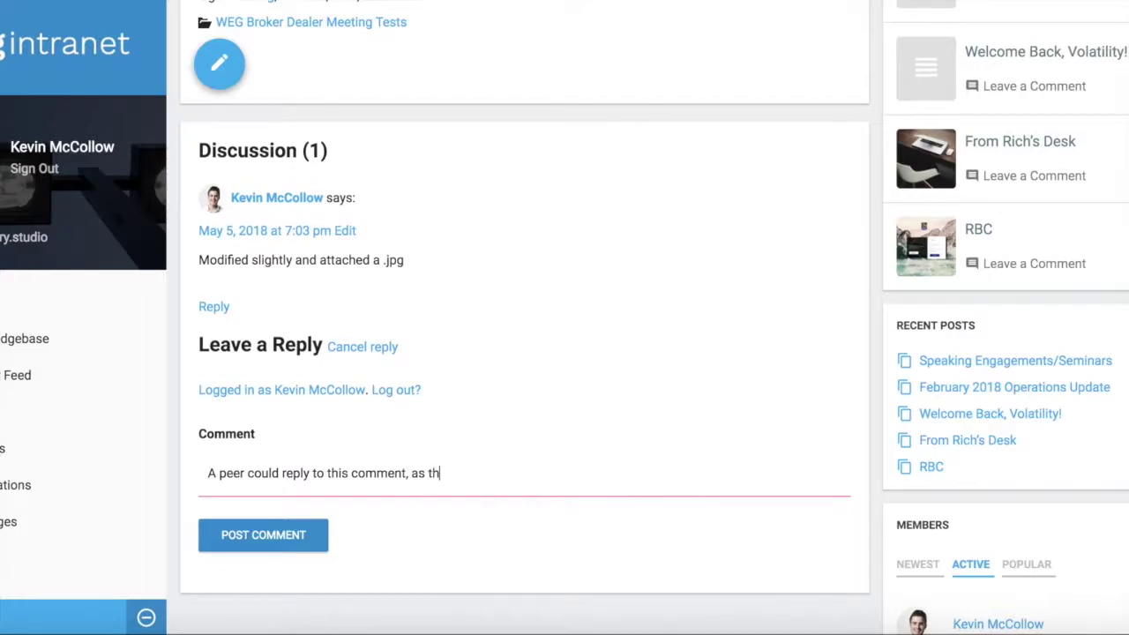